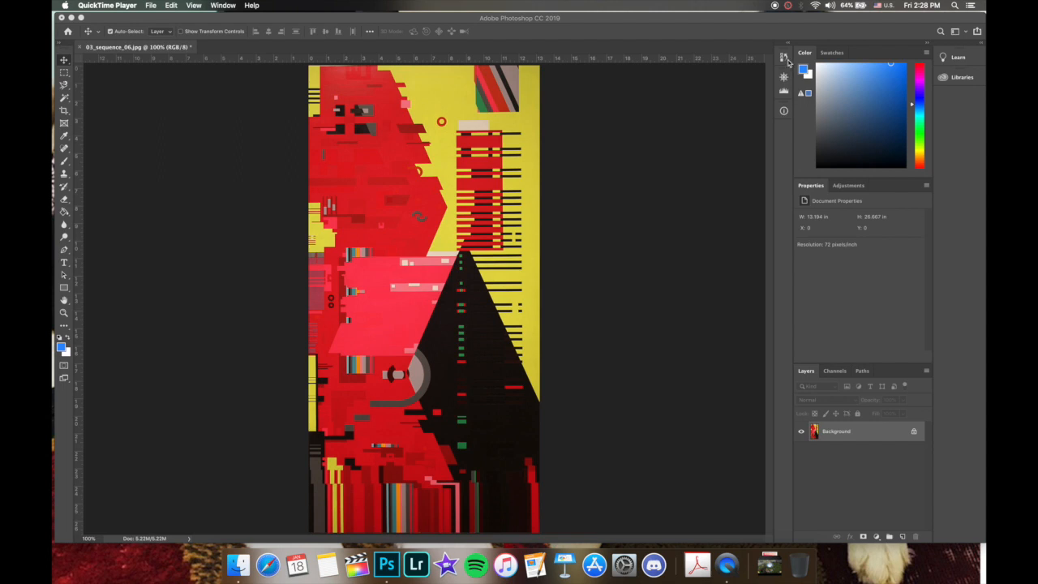
left_click(783, 59)
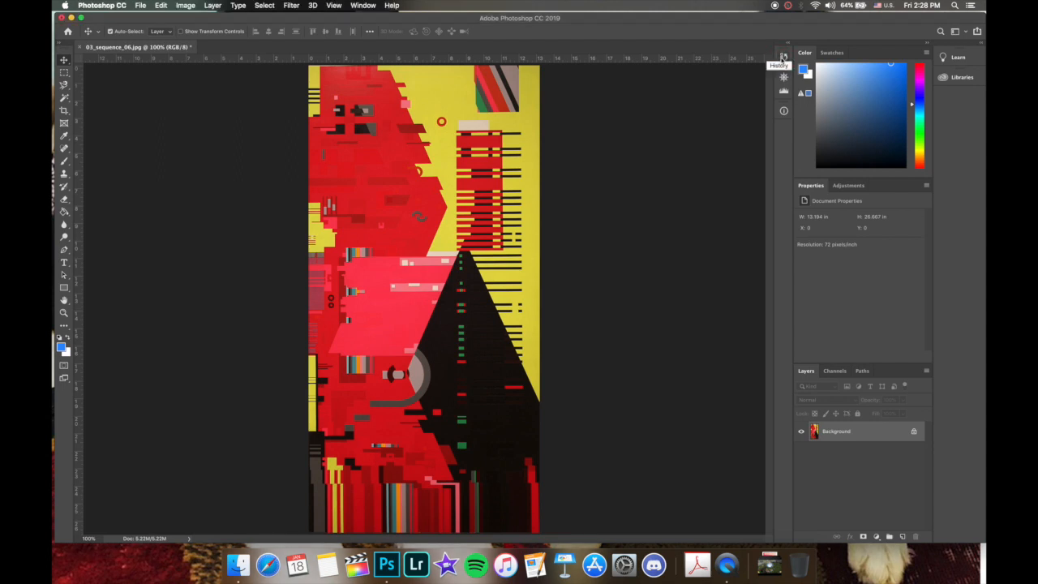
left_click(784, 56)
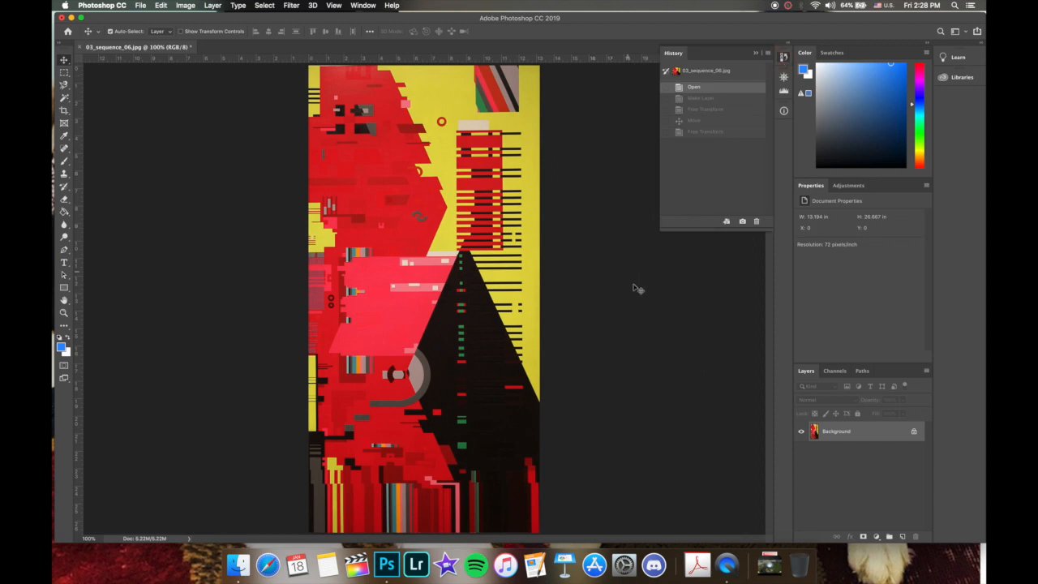
left_click(598, 282)
left_click(757, 55)
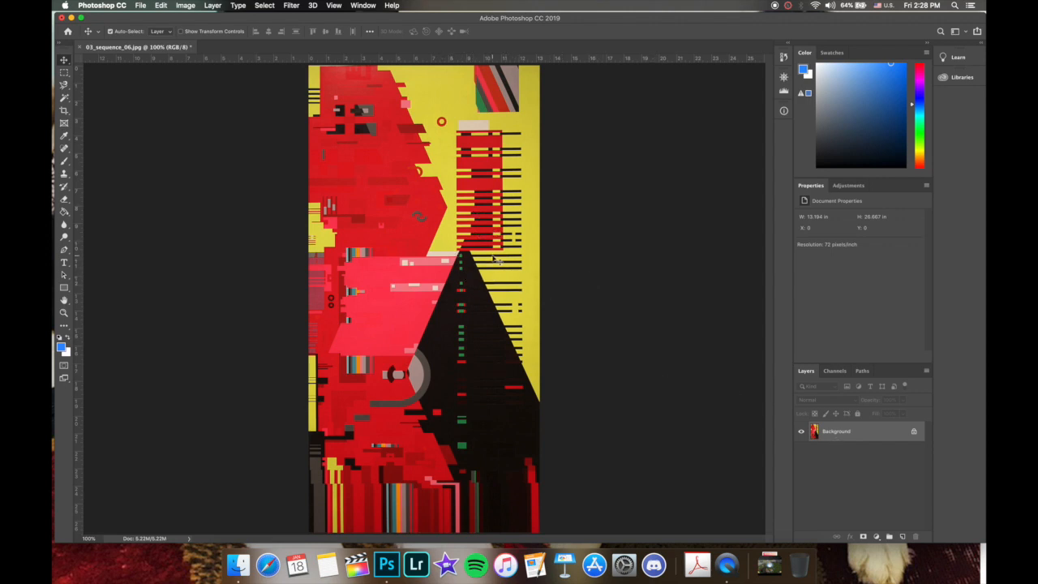
Examine the edge sharpness of the original artwork at high magnification in several areas, ending on the full image at 100%.
key("super+equal")
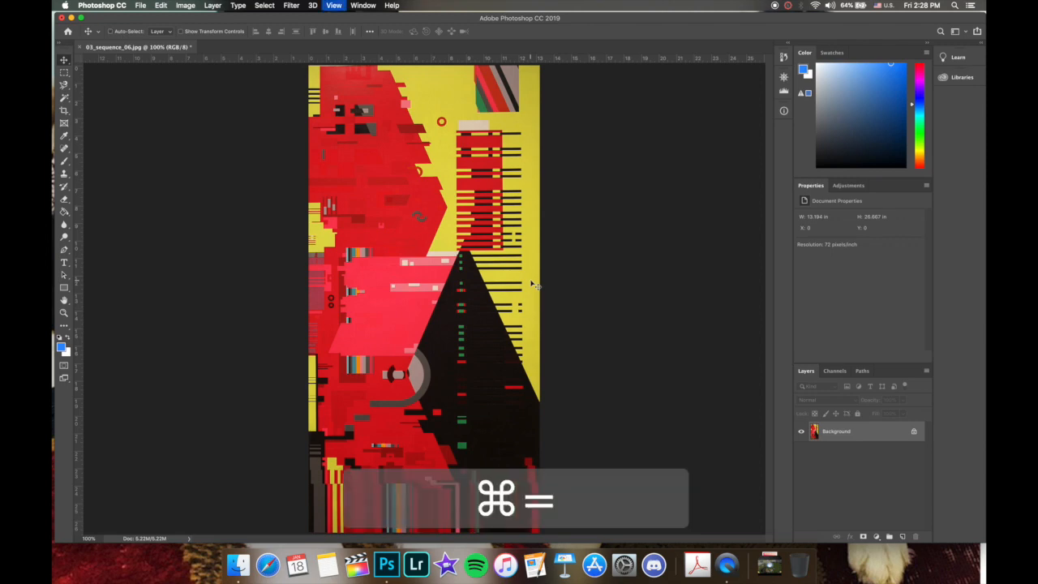
key("super+equal")
key("super+equal")
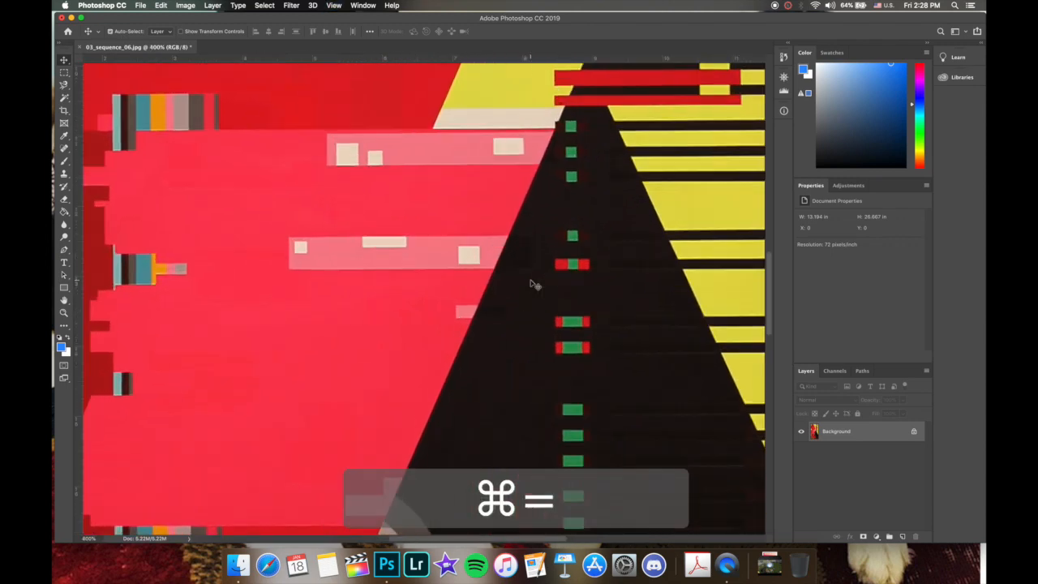
scroll(531, 281, "up", 10)
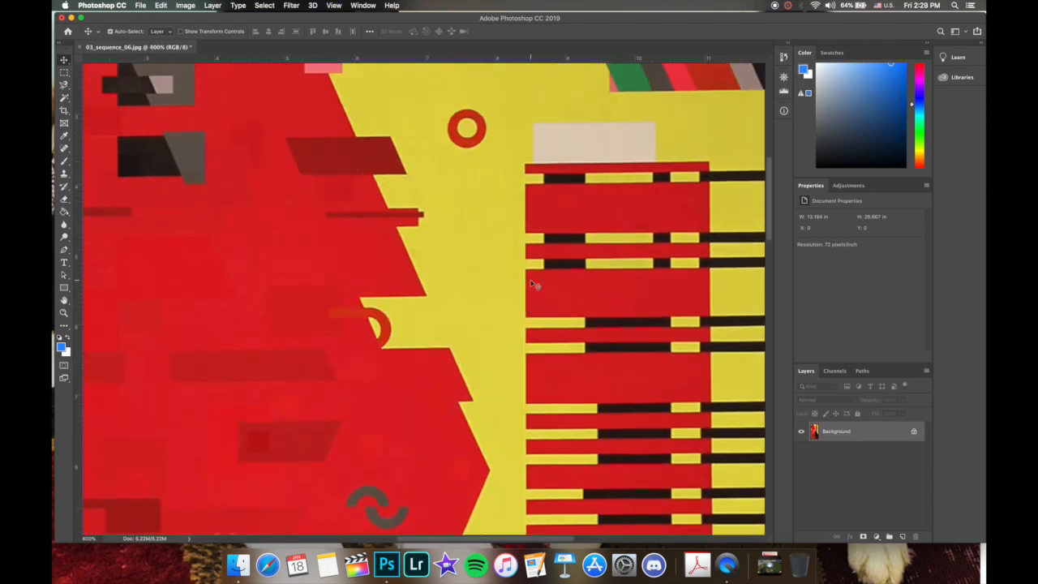
key("super+equal")
key("super+equal")
key("super+equal")
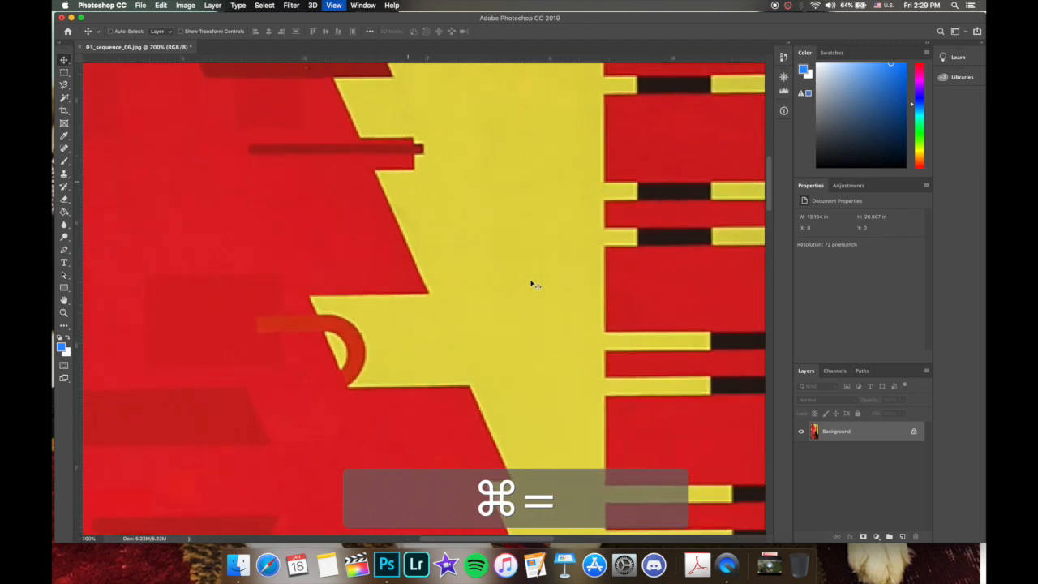
key("super+equal")
key("super+minus")
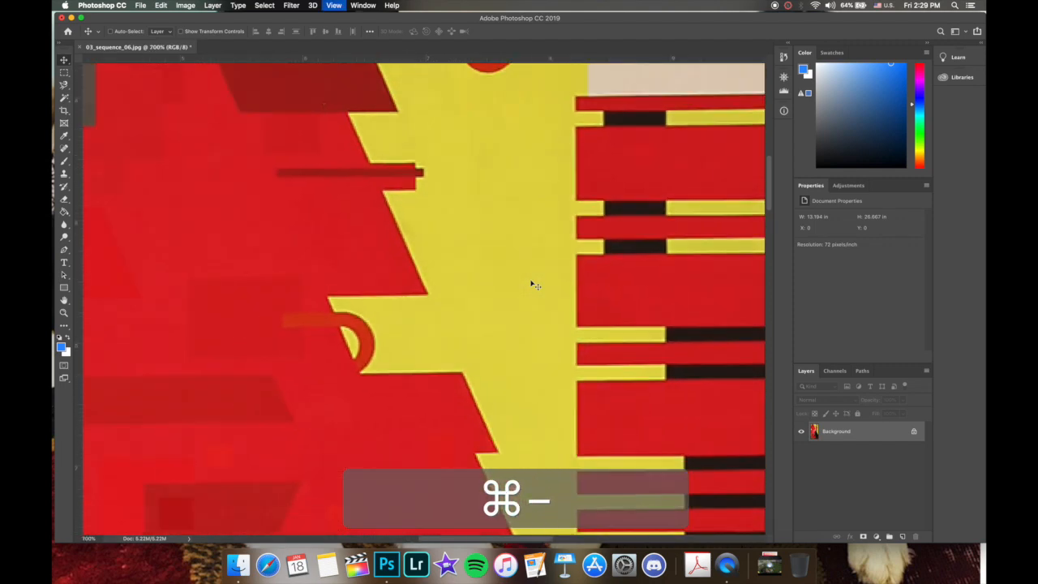
key("super+minus")
key("super+minus")
key("super+minus")
key("super+minus")
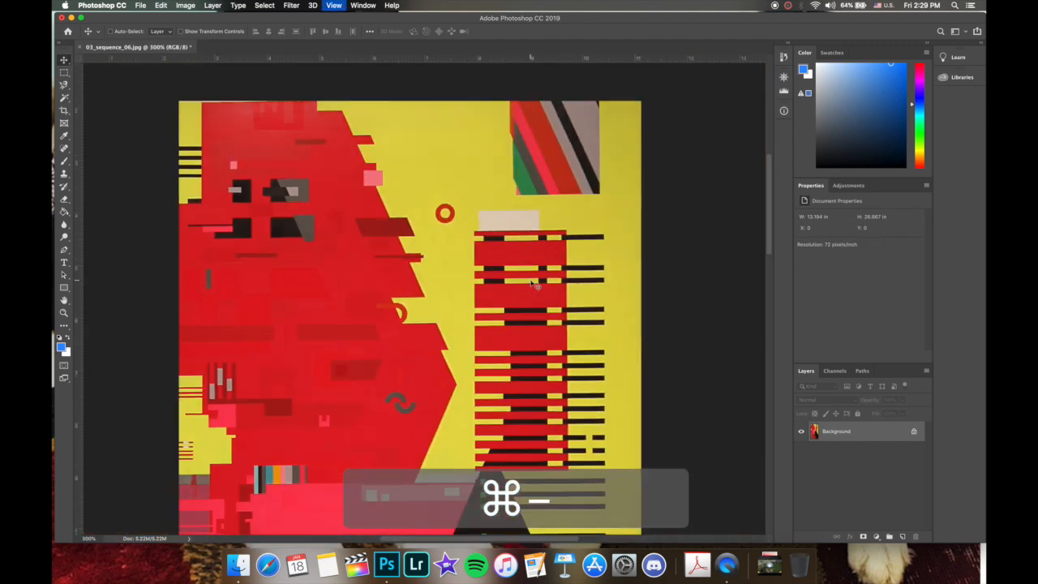
key("super+minus")
scroll(469, 262, "down", 10)
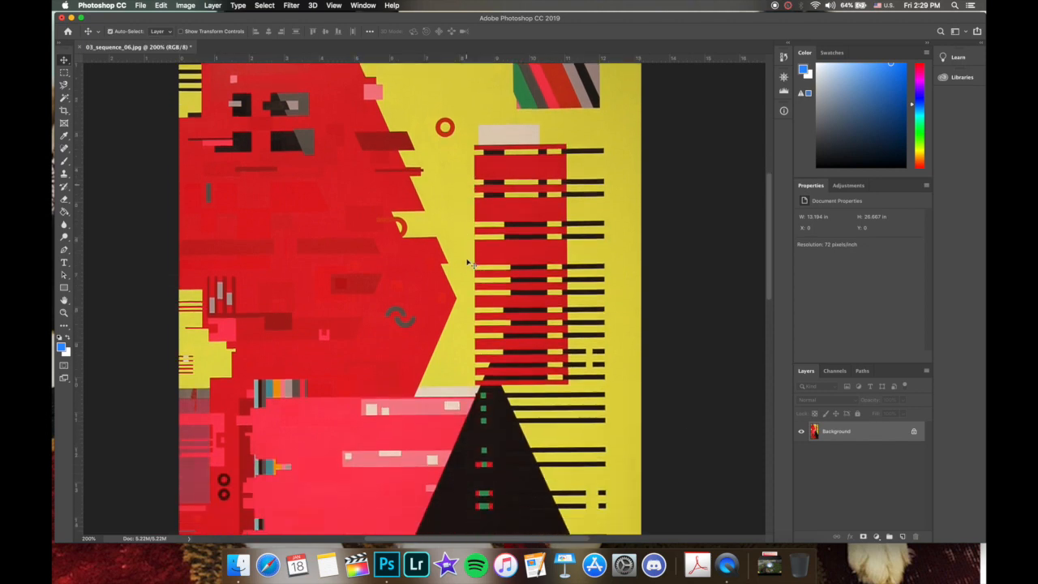
scroll(470, 261, "down", 2)
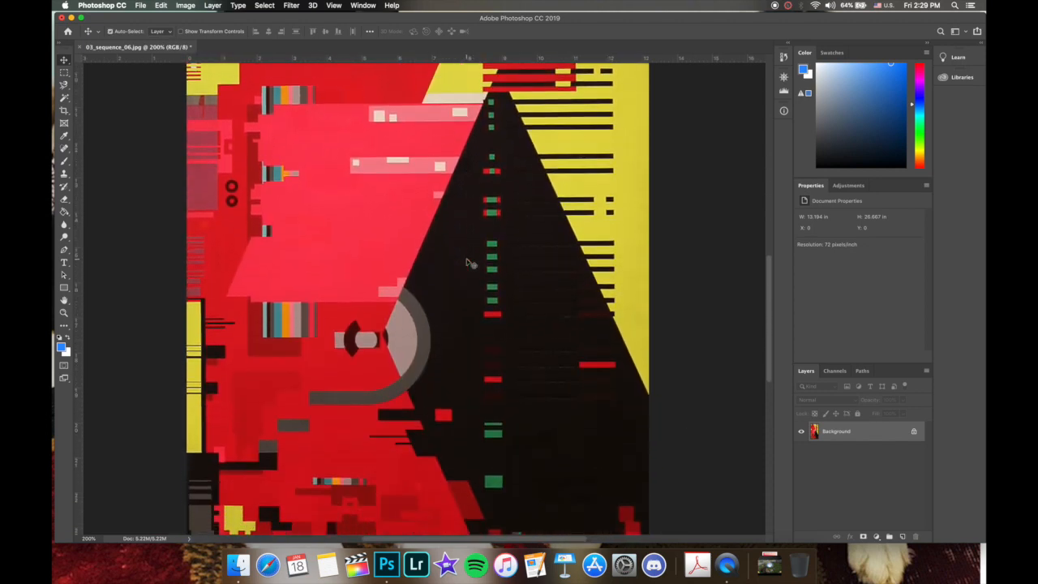
key("super+minus")
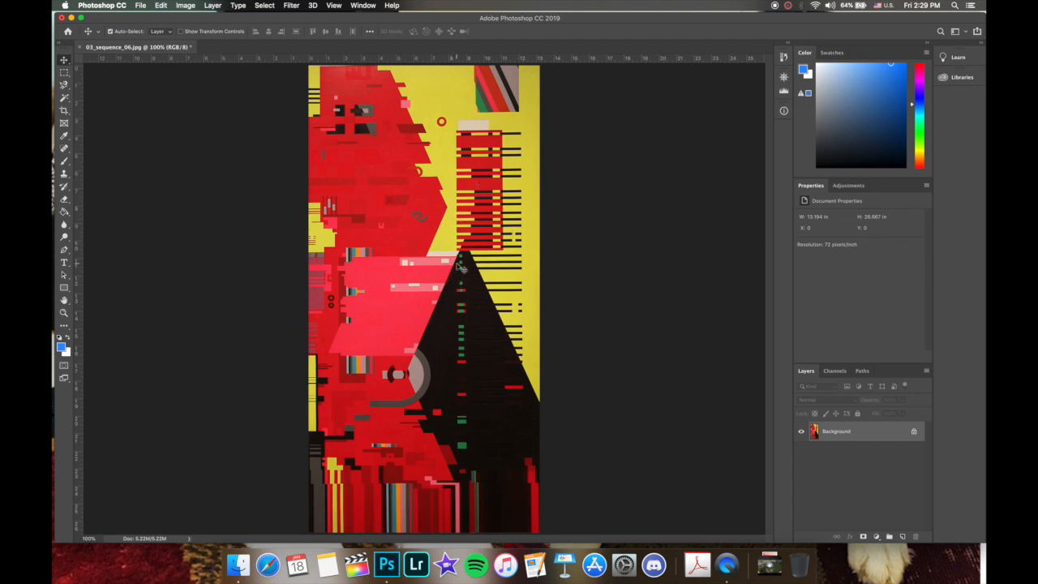
Unlock the Background layer so it becomes a regular editable layer.
left_click(914, 433)
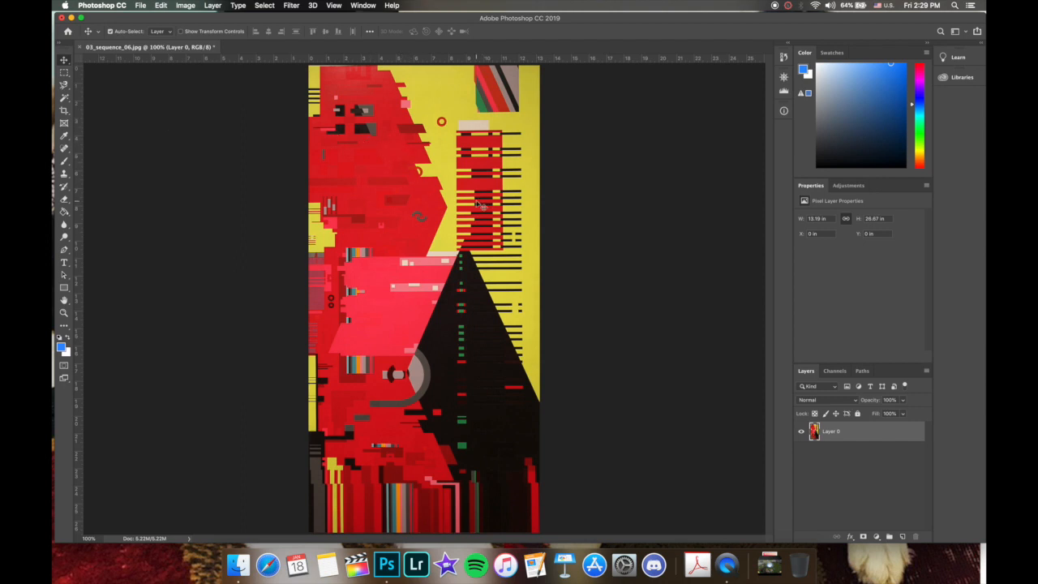
Use Free Transform to scale the pixel layer down proportionally to about 15%, anchored at the canvas's lower-left corner.
key("super+t")
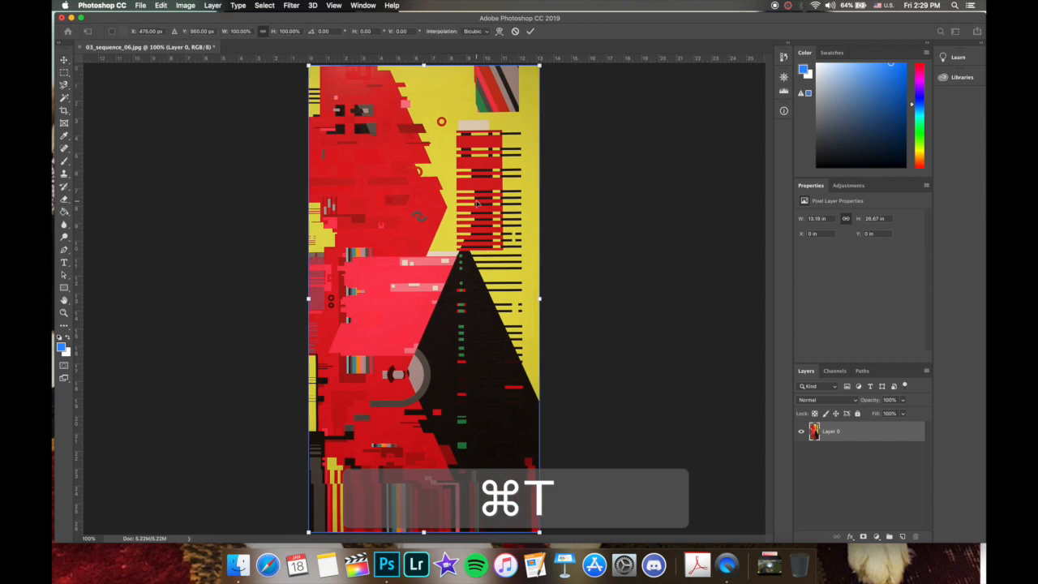
left_click_drag(540, 65, 358, 472)
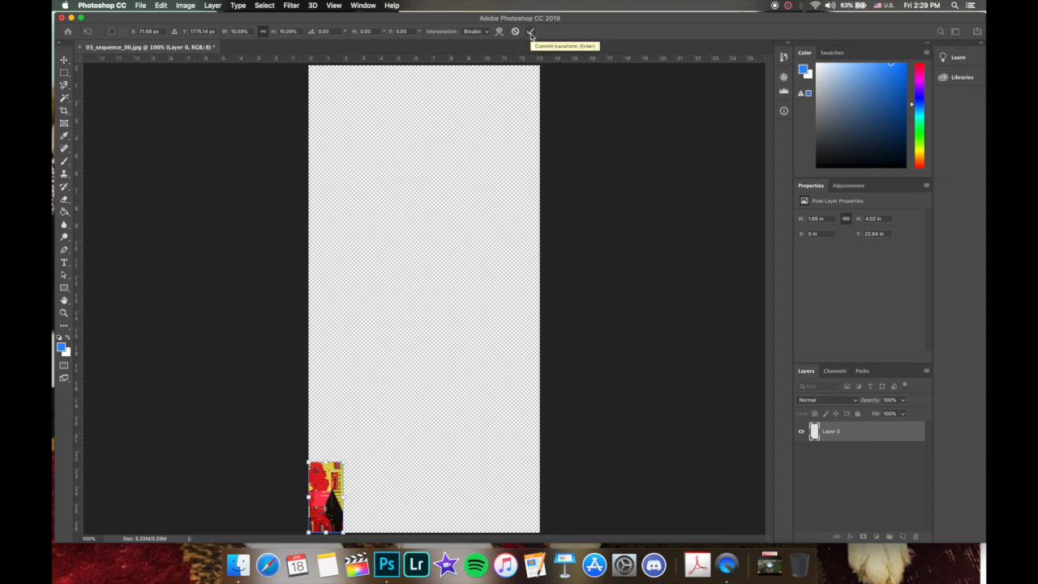
key("Return")
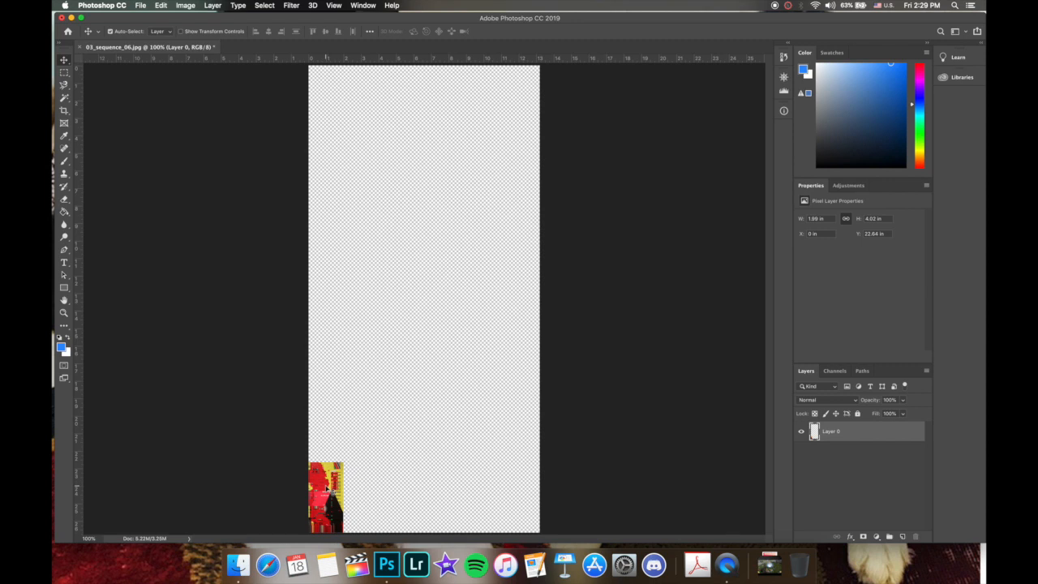
mouse_move(329, 489)
left_mouse_down()
mouse_move(394, 425)
mouse_move(404, 384)
mouse_move(426, 368)
mouse_move(375, 383)
mouse_move(332, 492)
left_mouse_up()
Scale the shrunken pixel layer up to about 668% so it fills the canvas again, and commit the transform.
key("super+t")
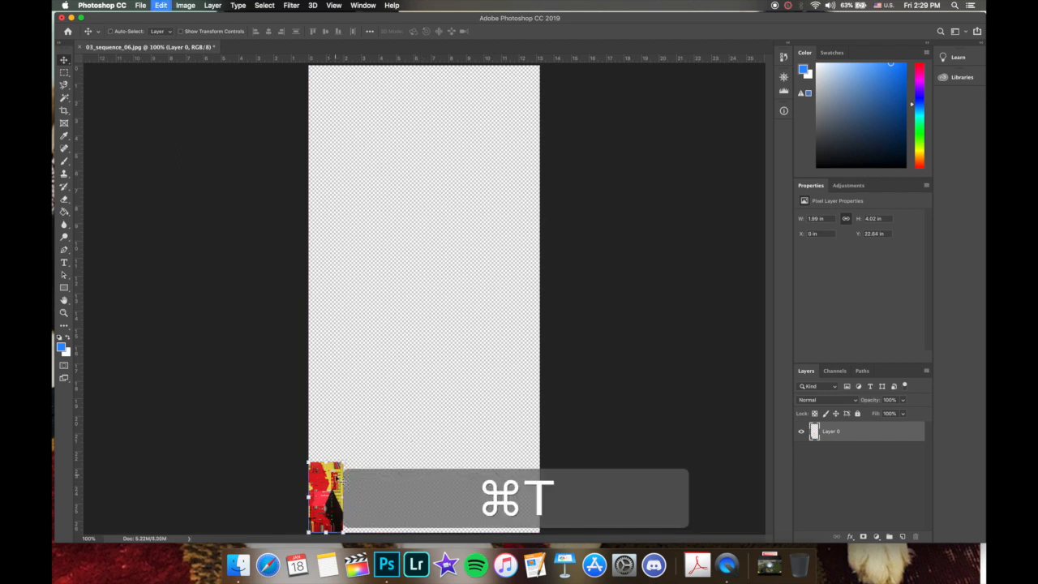
left_click_drag(342, 460, 555, 67)
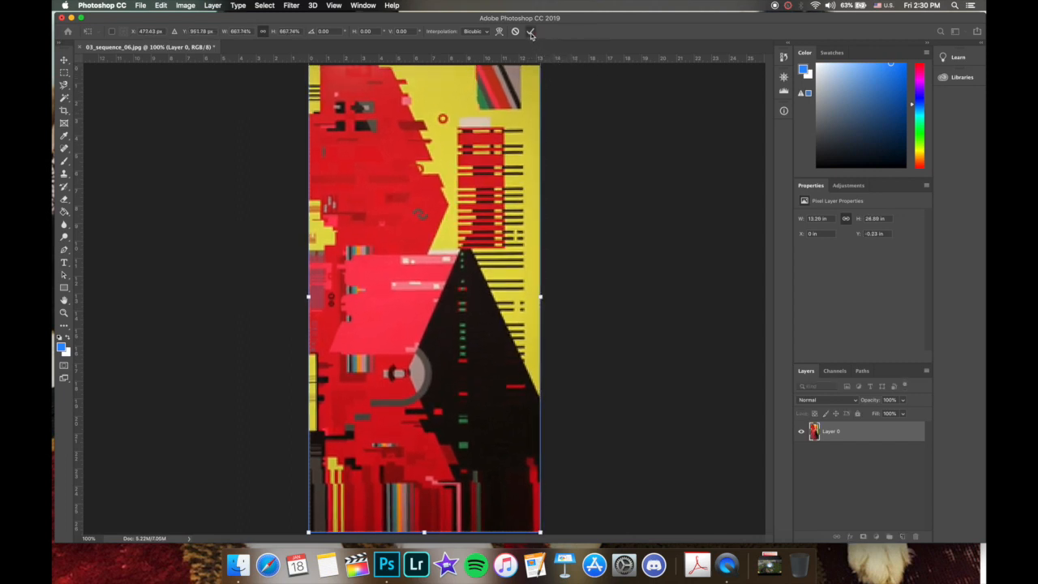
left_click(531, 32)
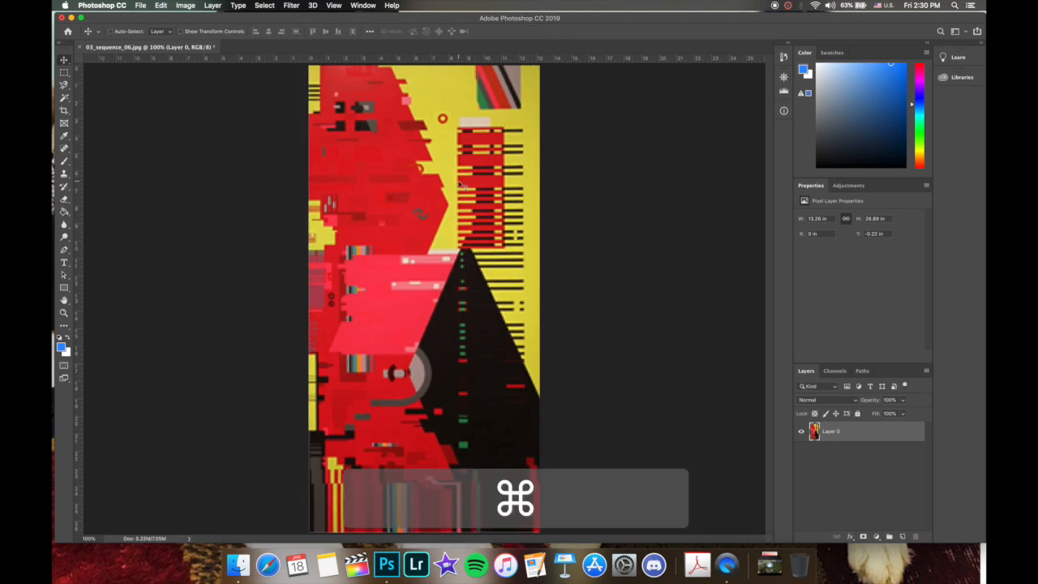
Examine the edges and small details of the re-enlarged pixel layer up close for quality loss.
key("super+equal")
key("super+equal")
scroll(459, 186, "up", 10)
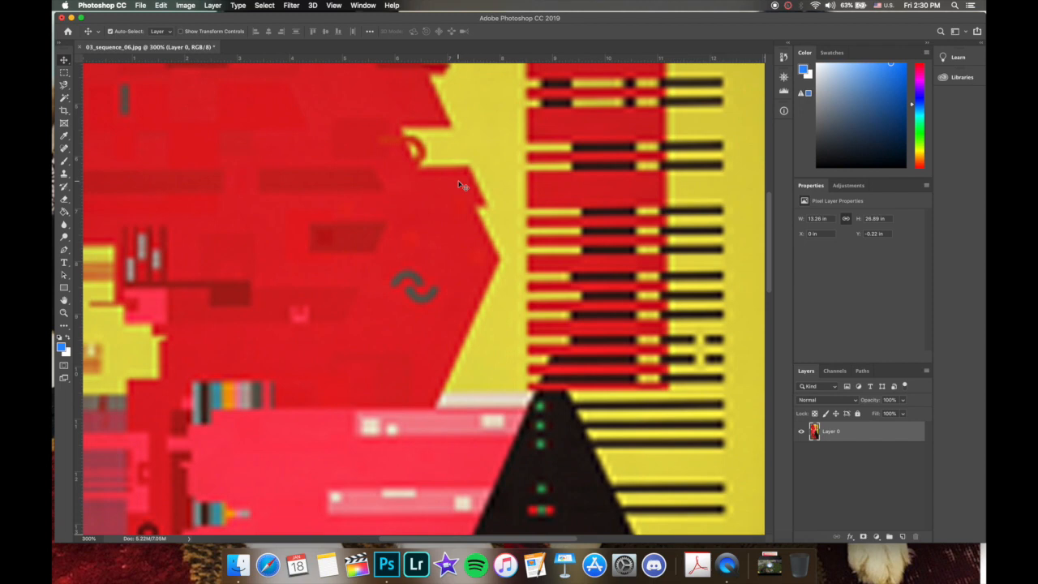
key("super+equal")
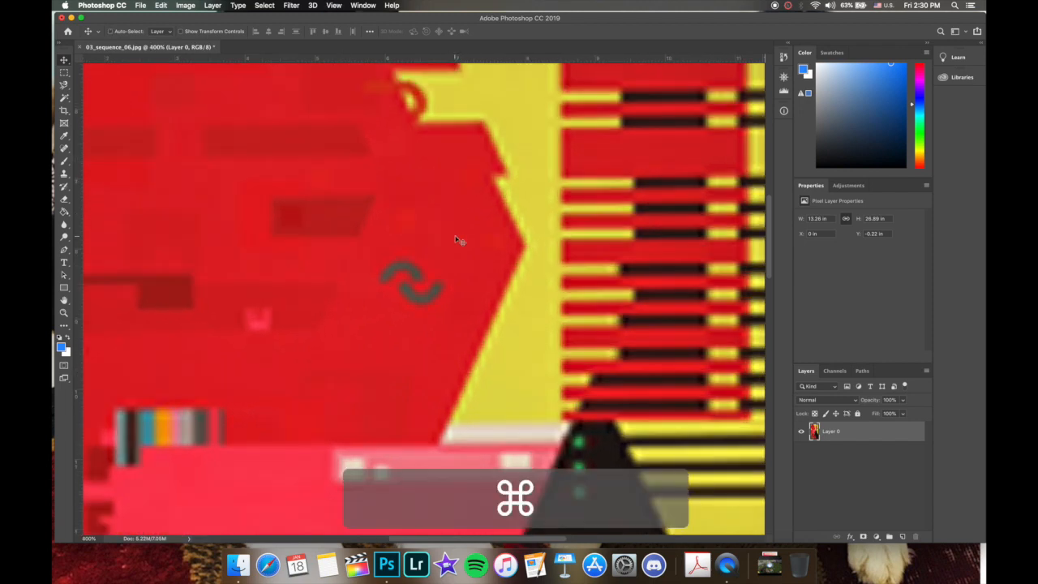
key("super+equal")
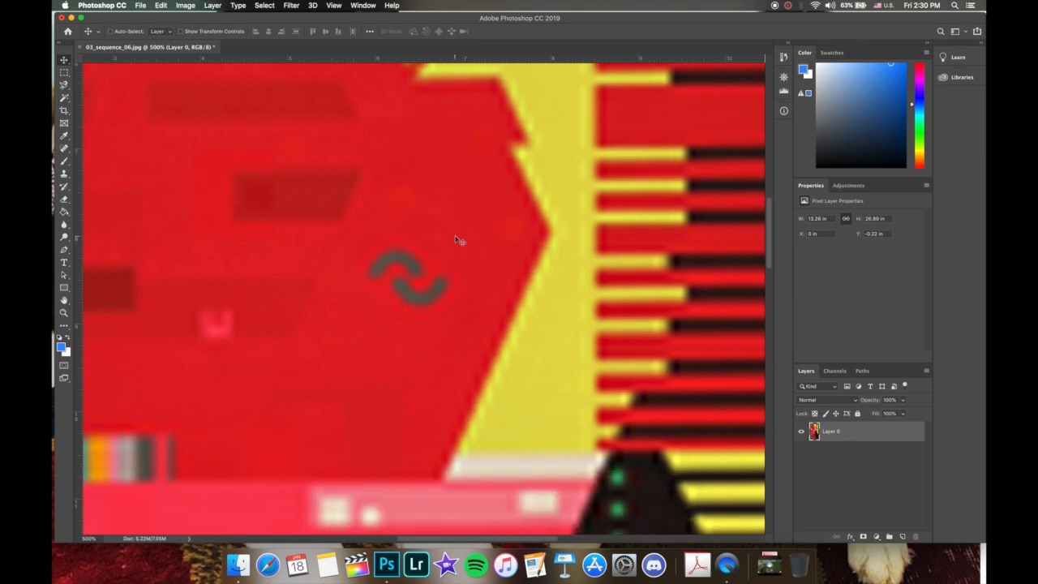
key("super+minus")
key("super+minus")
key("super+minus")
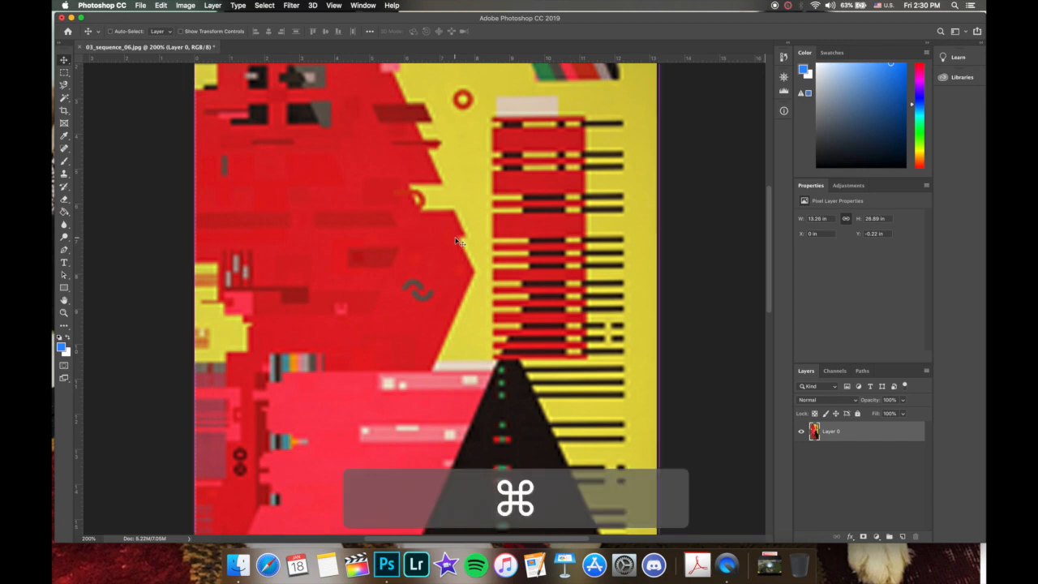
key("super+minus")
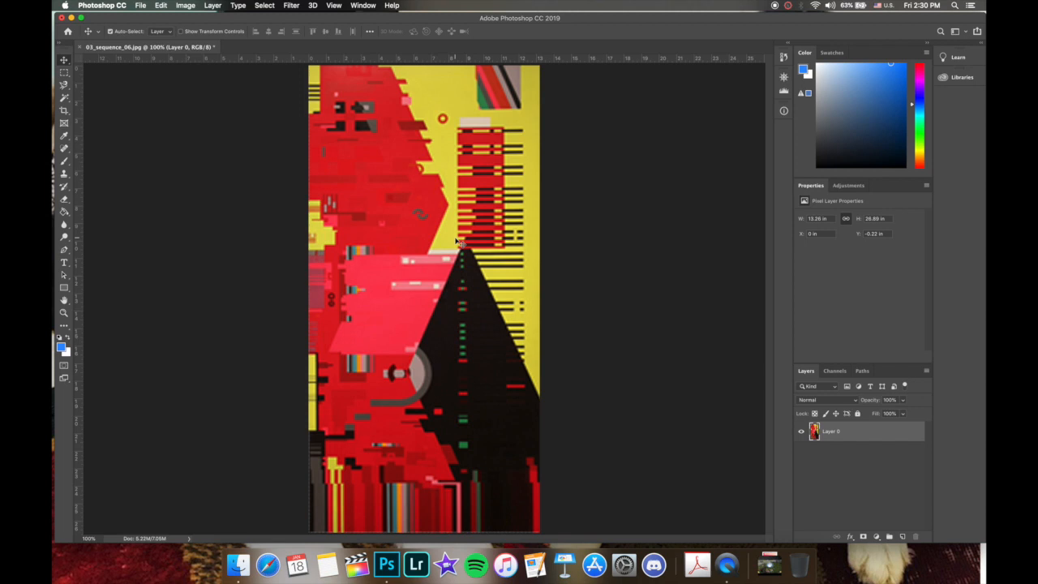
Undo both the enlargement and the reduction of the layer, and check the artwork up close.
key("super")
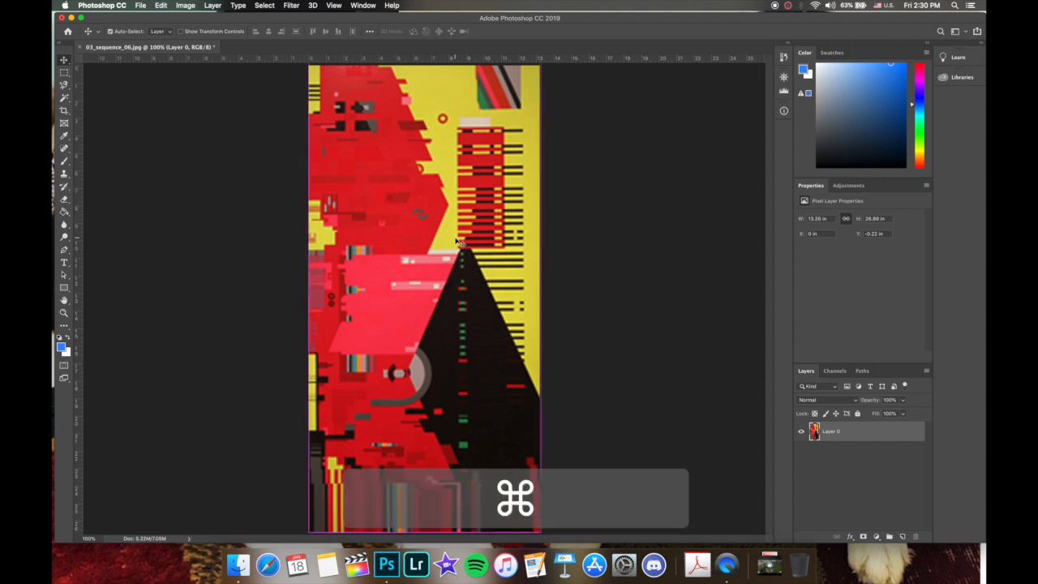
key("super+z")
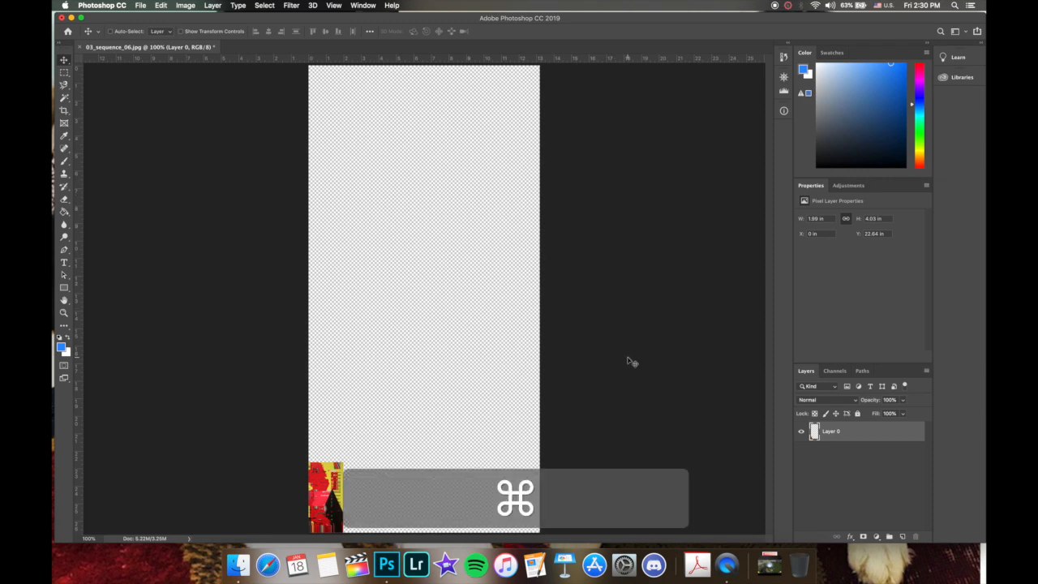
key("super+z")
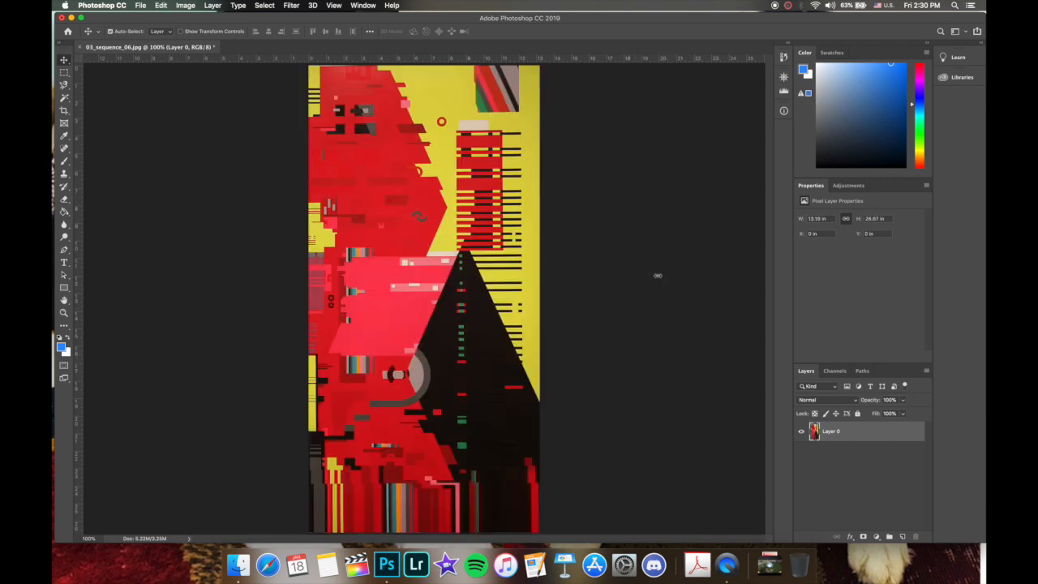
key("super")
key("super+equal")
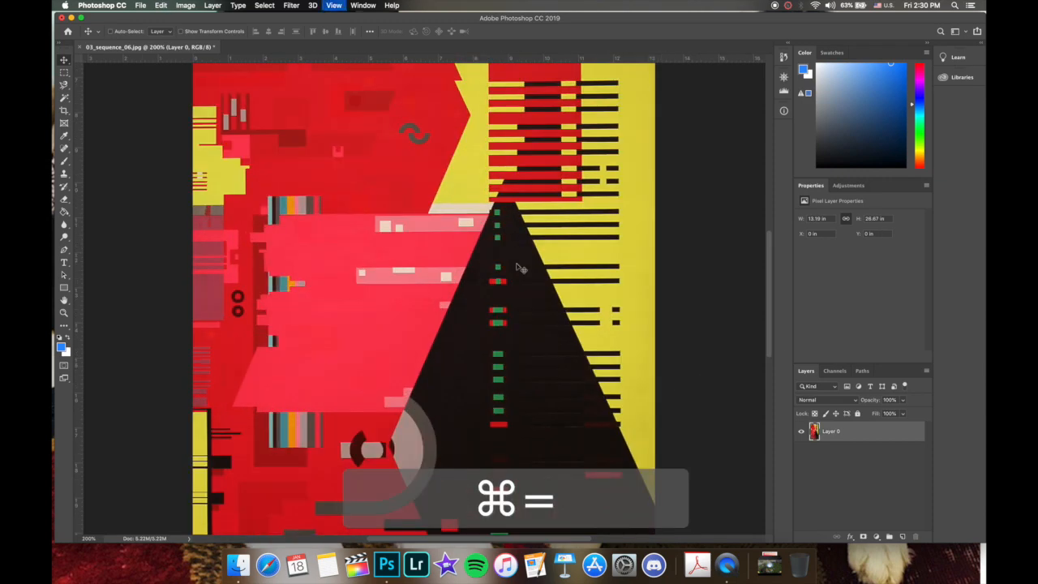
key("super+equal")
key("super+minus")
key("super+minus")
key("super+minus")
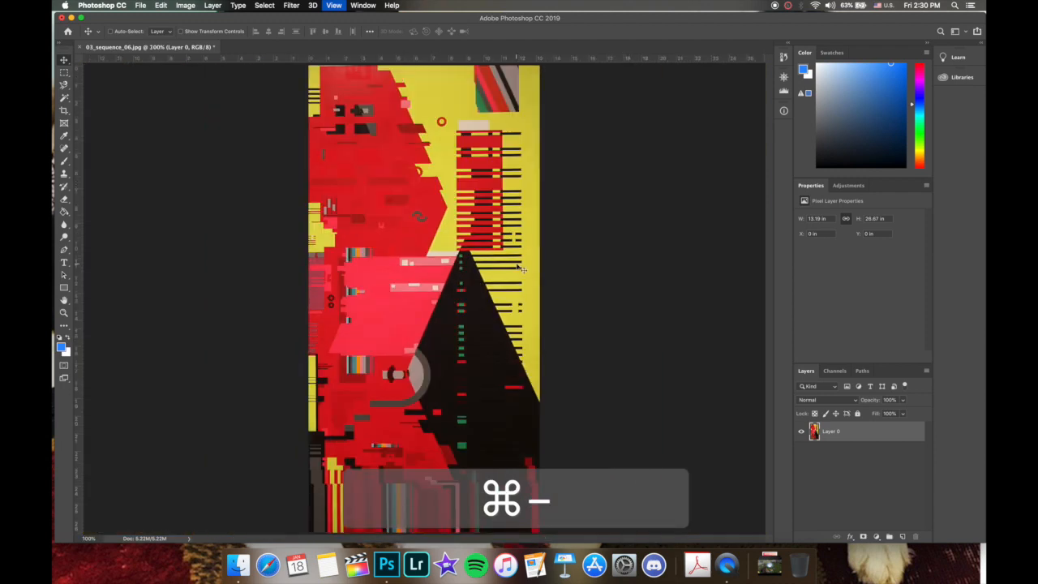
Convert Layer 0 to a smart object and scale it down to about 15% in the canvas's lower-left corner.
right_click(843, 435)
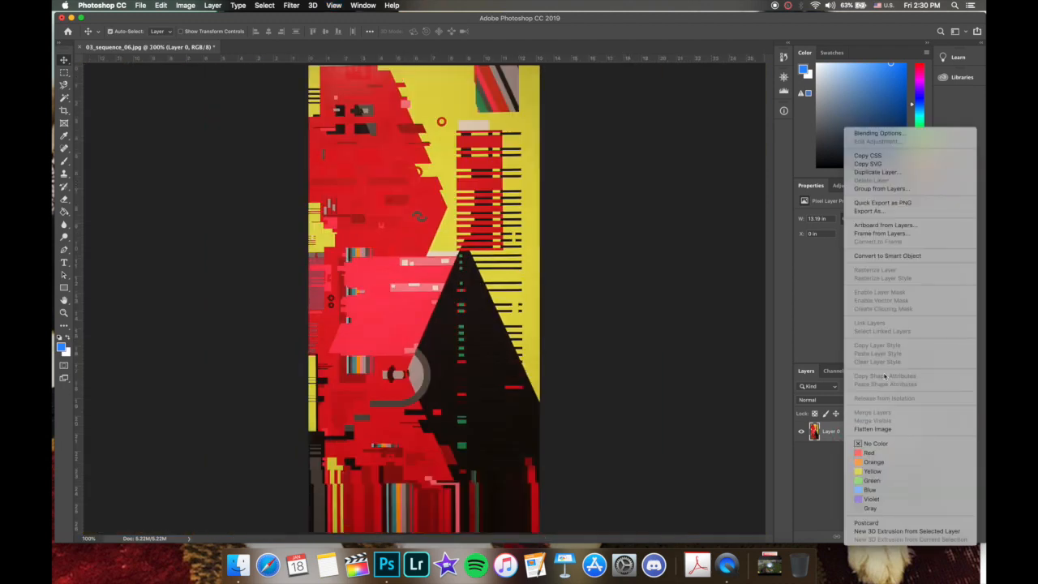
left_click(877, 257)
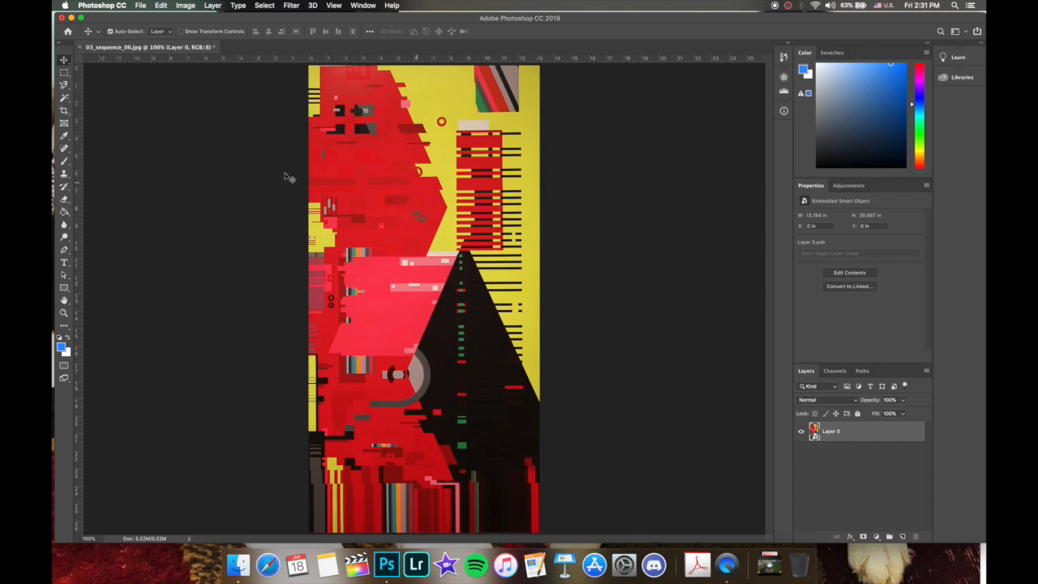
key("super+t")
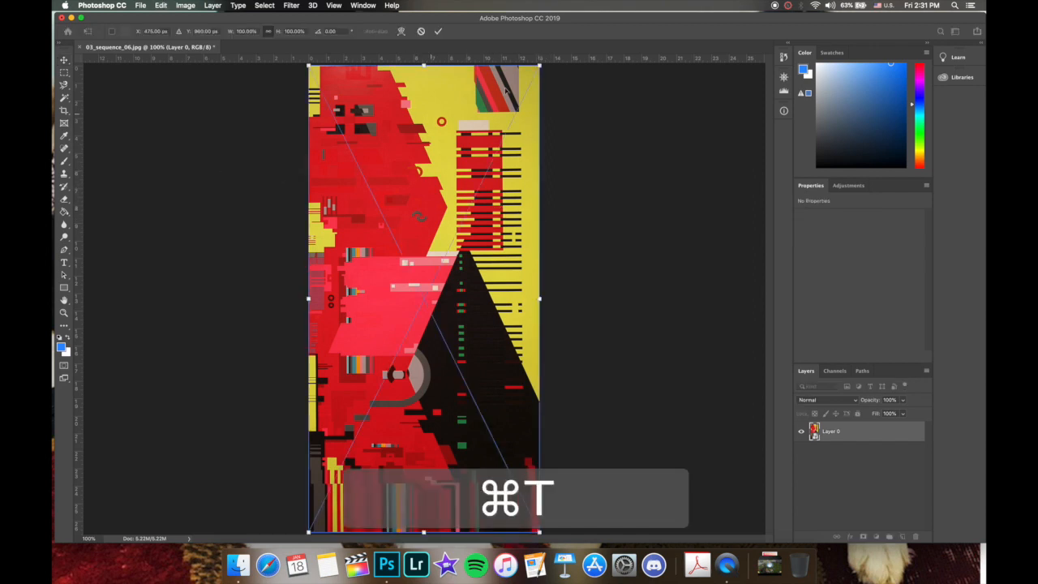
left_click_drag(539, 64, 341, 467)
left_click(438, 32)
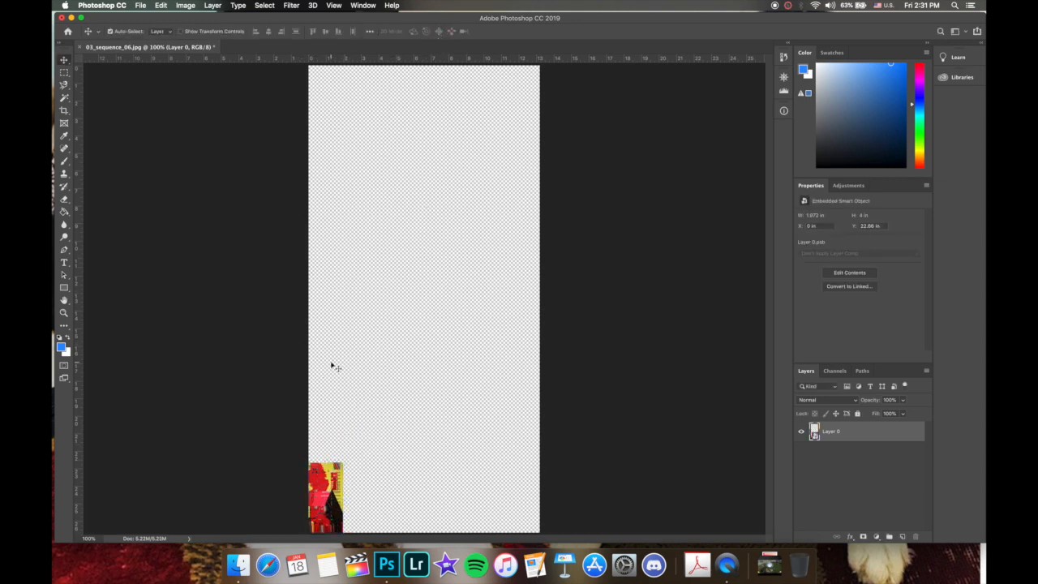
Scale the shrunken smart object up to about 100.6% so it fills the canvas again, and commit the transform.
key("super+t")
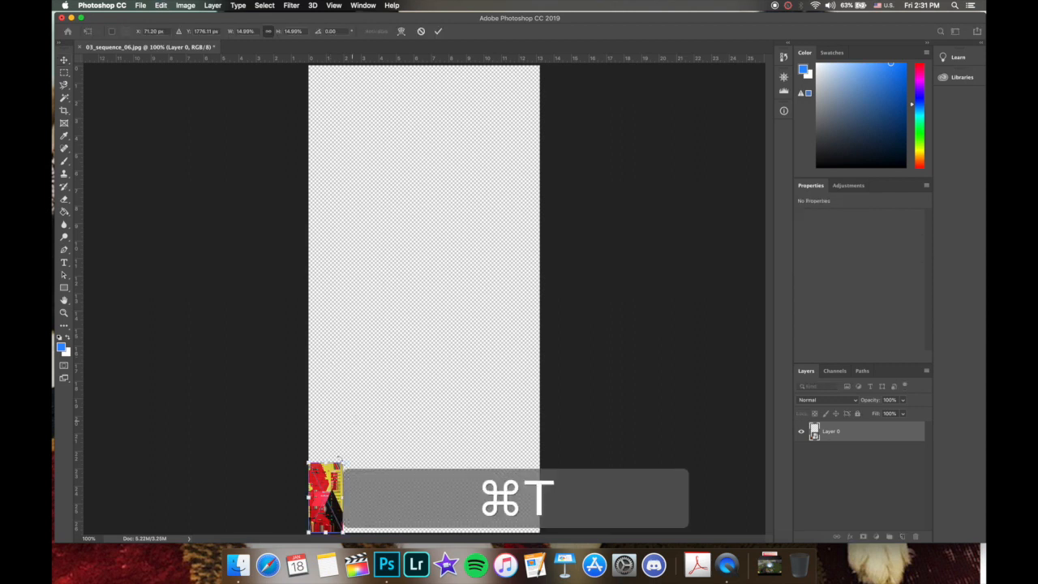
left_click_drag(344, 463, 540, 64)
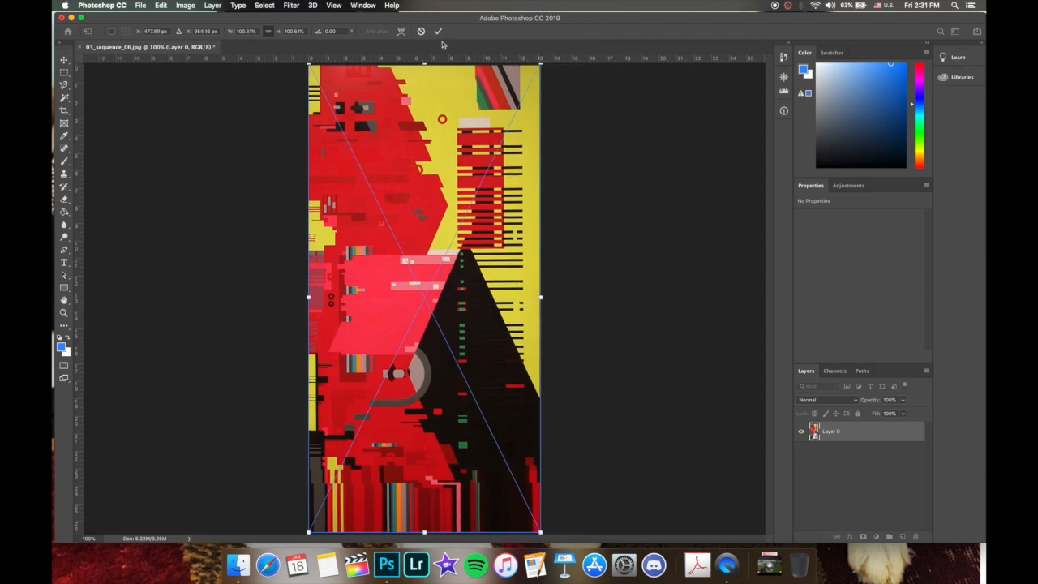
left_click(438, 32)
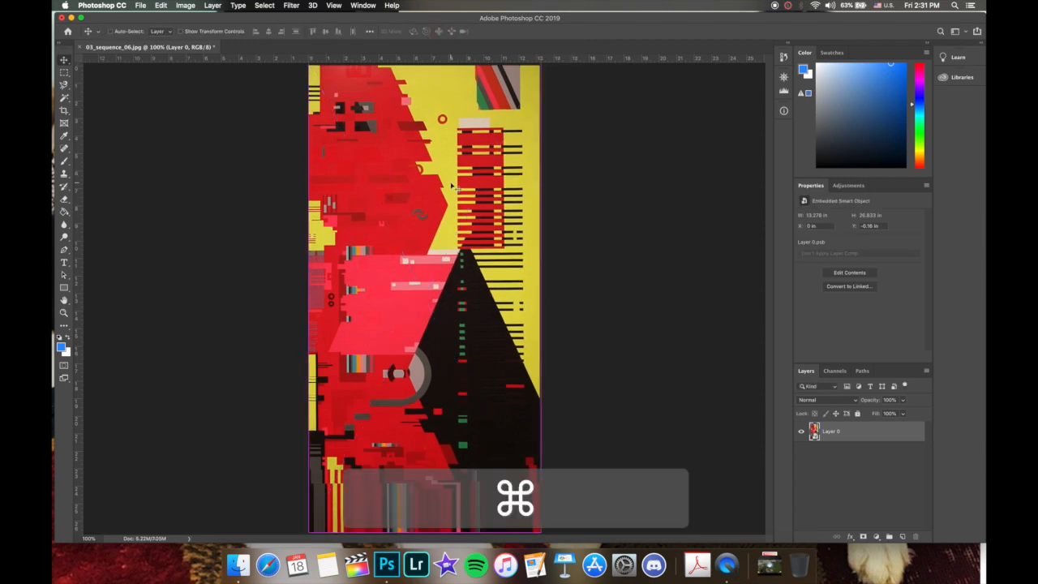
Examine the edges and small details of the re-enlarged smart object up close, and return to the full canvas view.
key("super+equal")
key("super+equal")
key("super+equal")
key("super+equal")
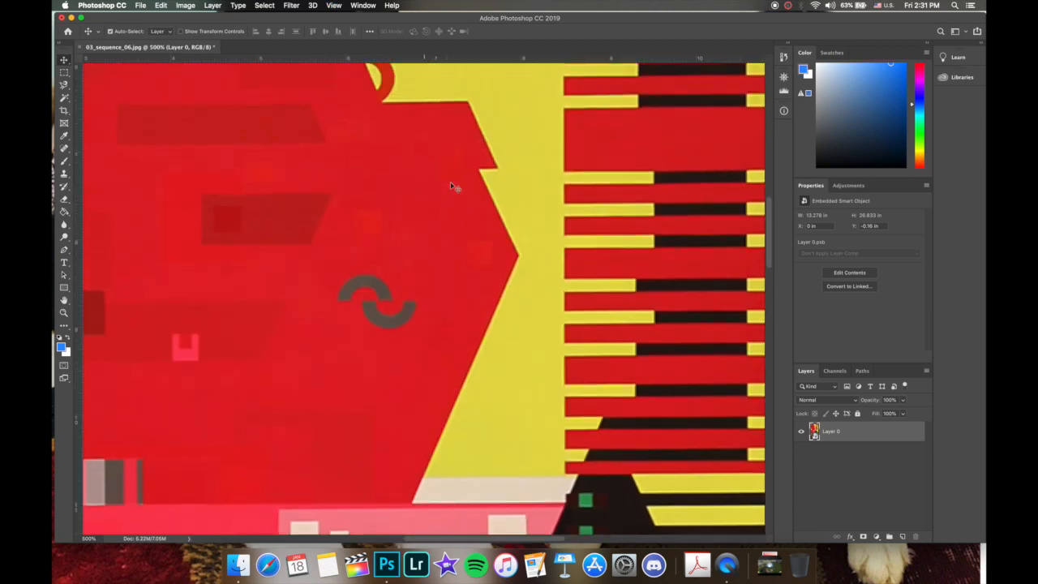
key("super+minus")
key("super+minus")
key("super+minus")
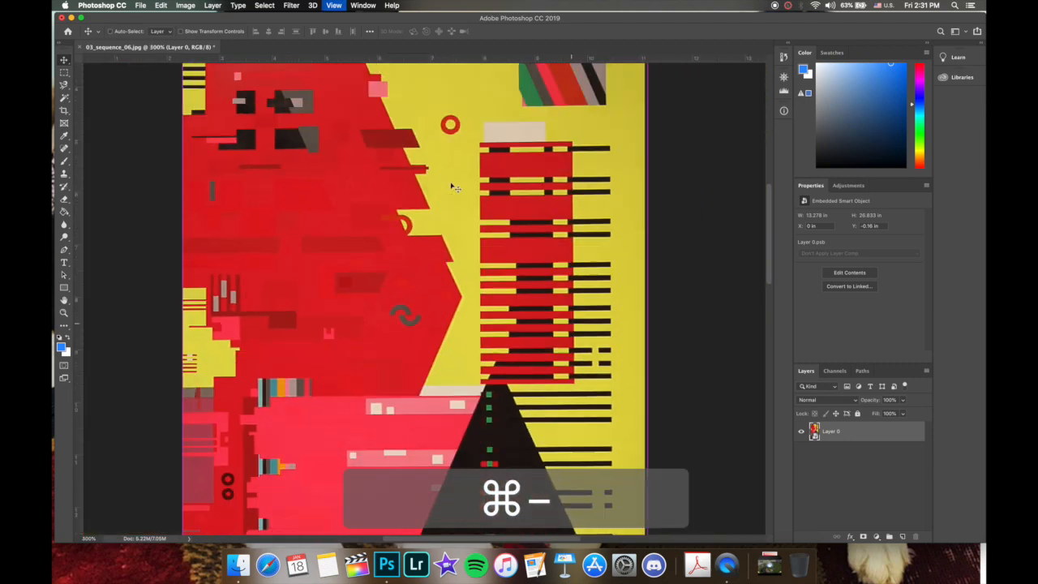
key("super+minus")
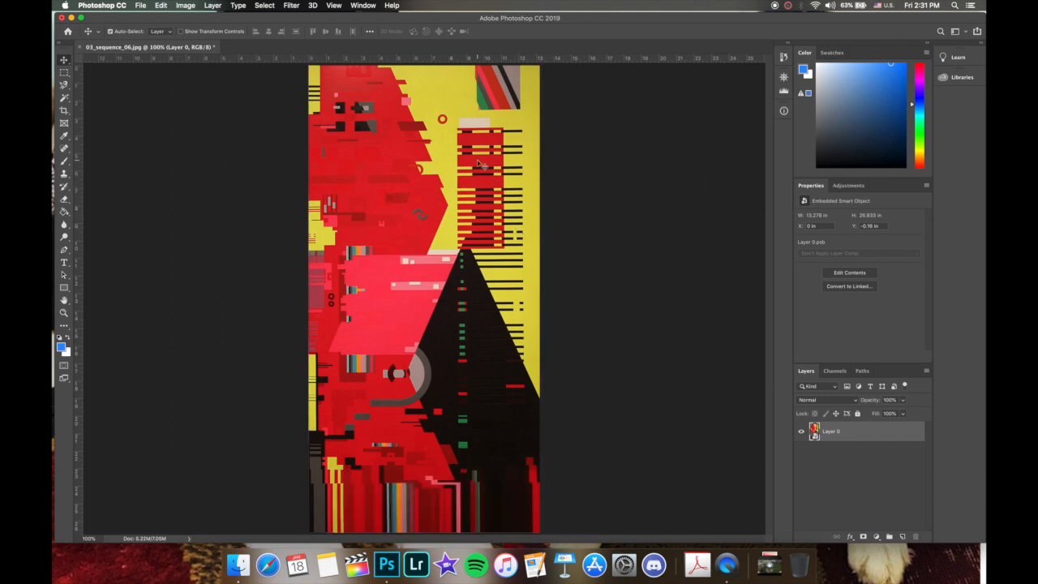
Show the document history, shift the smart object sideways, and scale it down to about 48% in the lower part of the canvas.
left_click(783, 57)
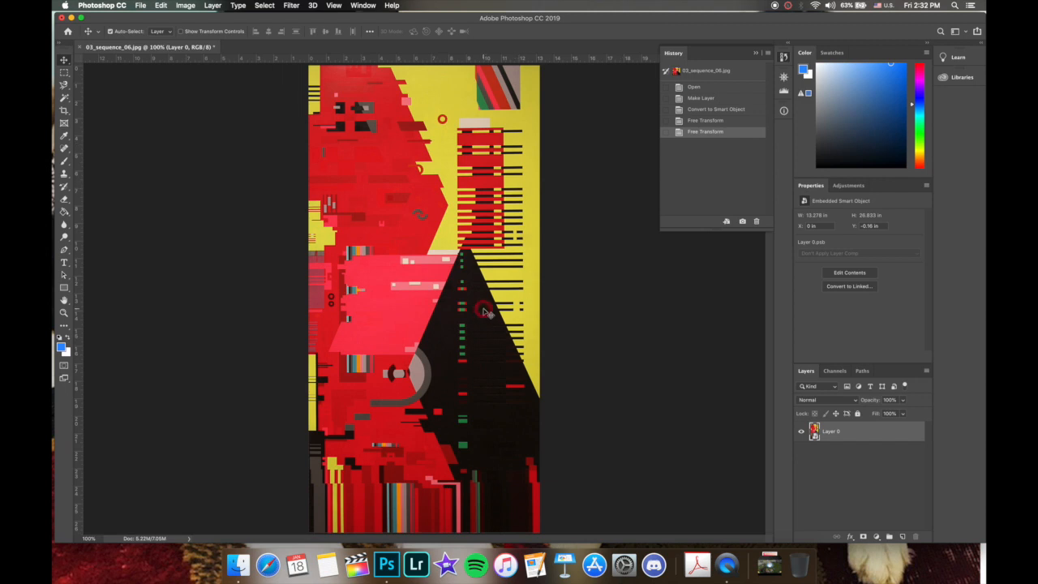
left_click_drag(483, 313, 462, 314)
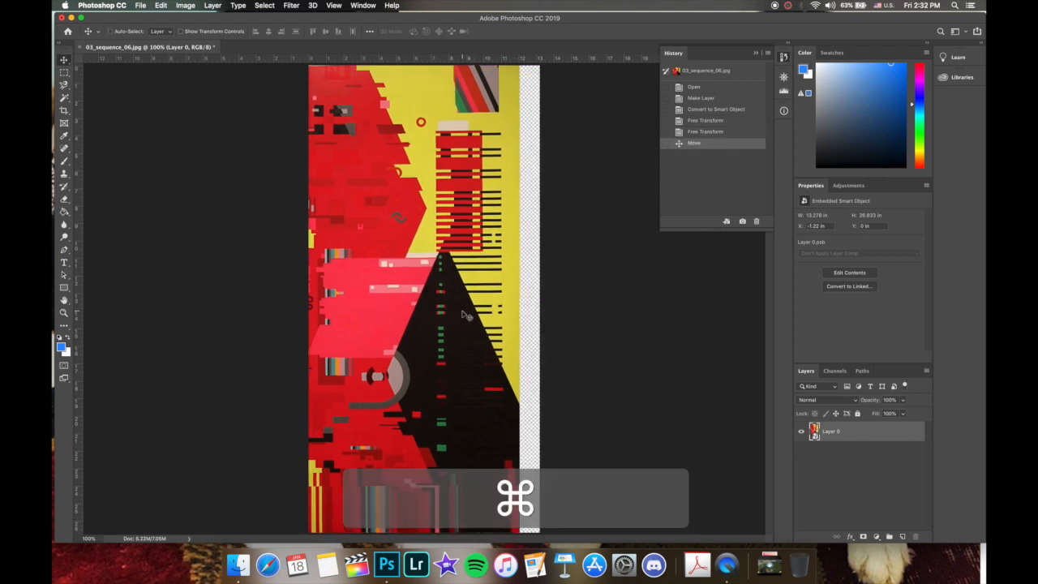
key("super+t")
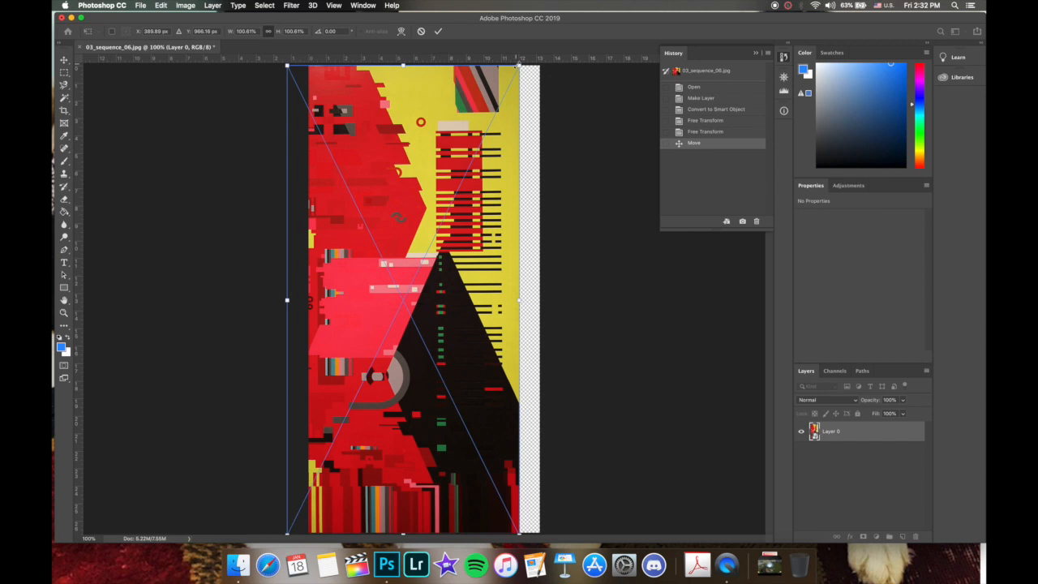
left_click_drag(518, 65, 396, 312)
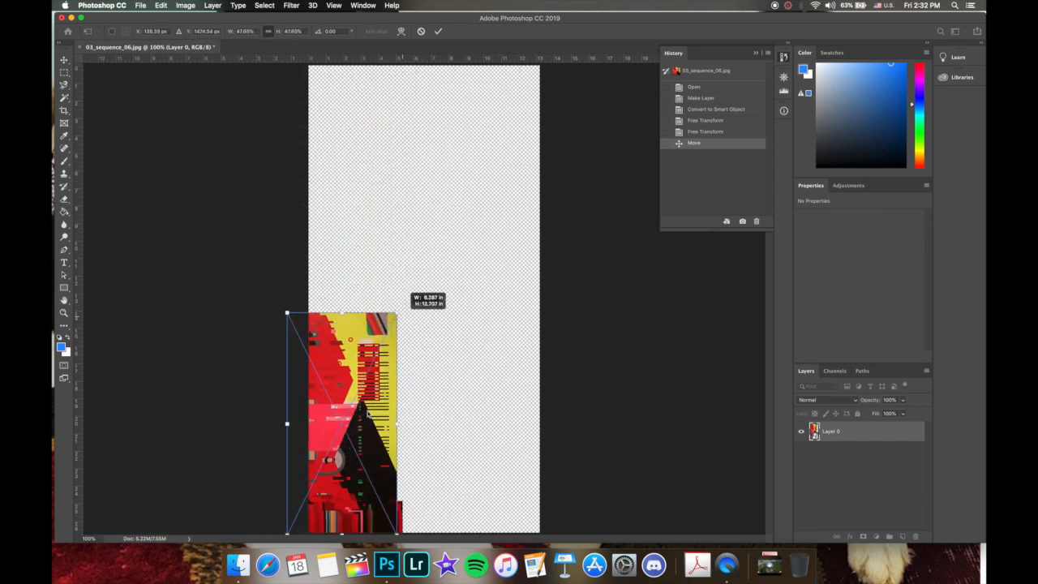
left_click_drag(365, 423, 422, 408)
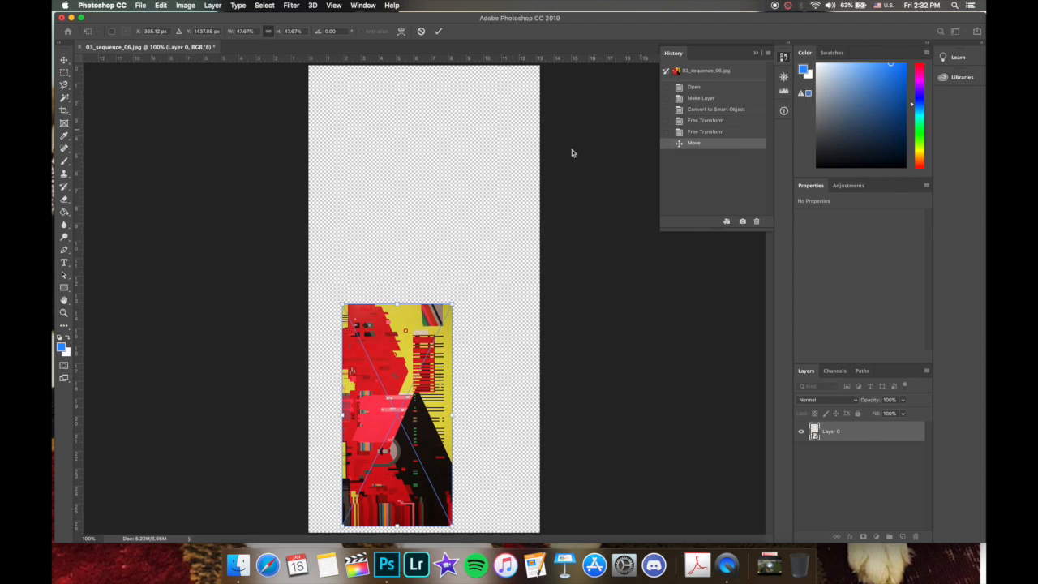
left_click(440, 31)
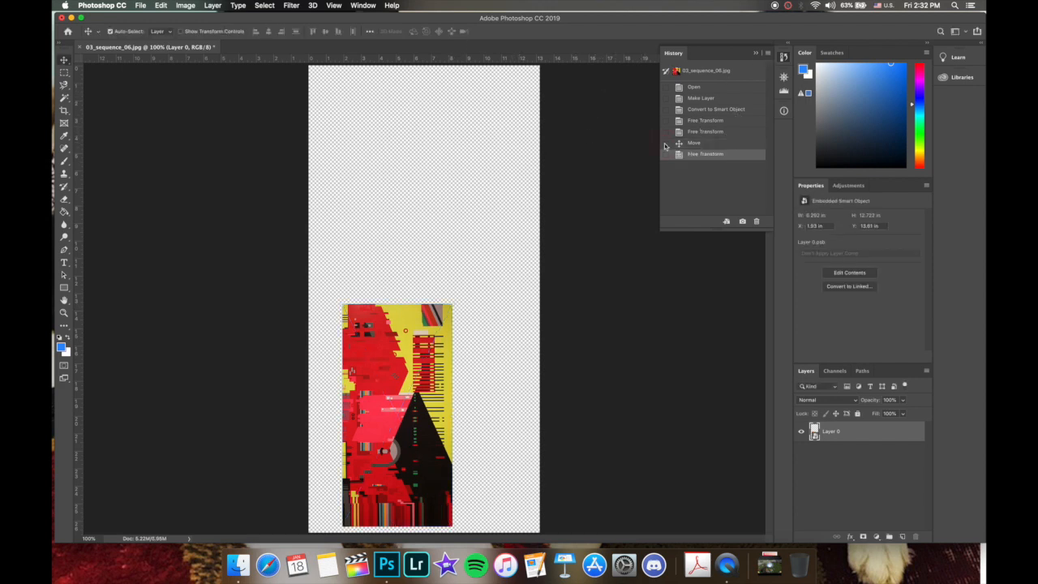
Step the document back to its Make Layer and Open history states and restore the latest Free Transform state.
left_click(697, 98)
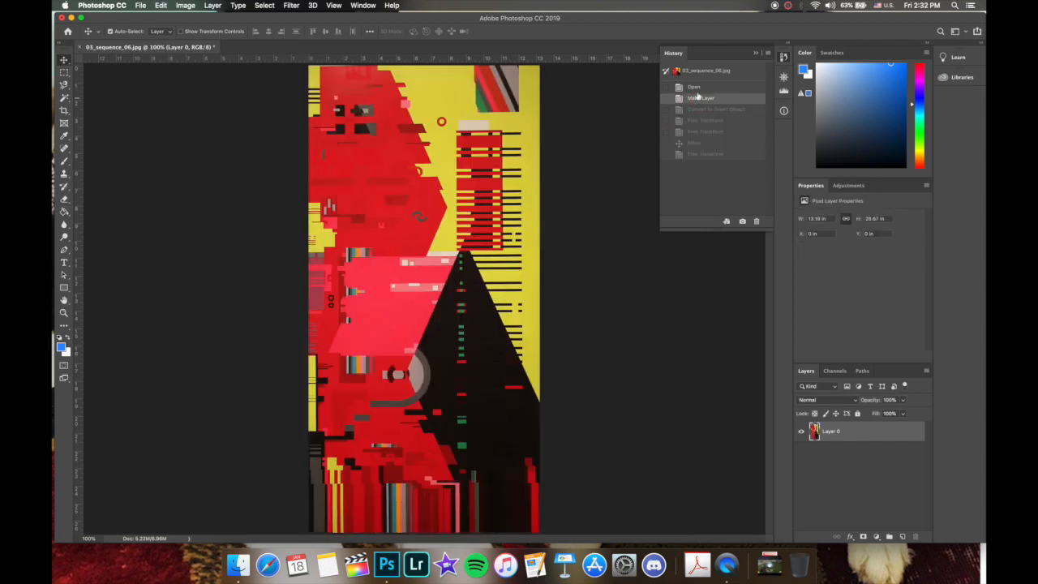
left_click(695, 87)
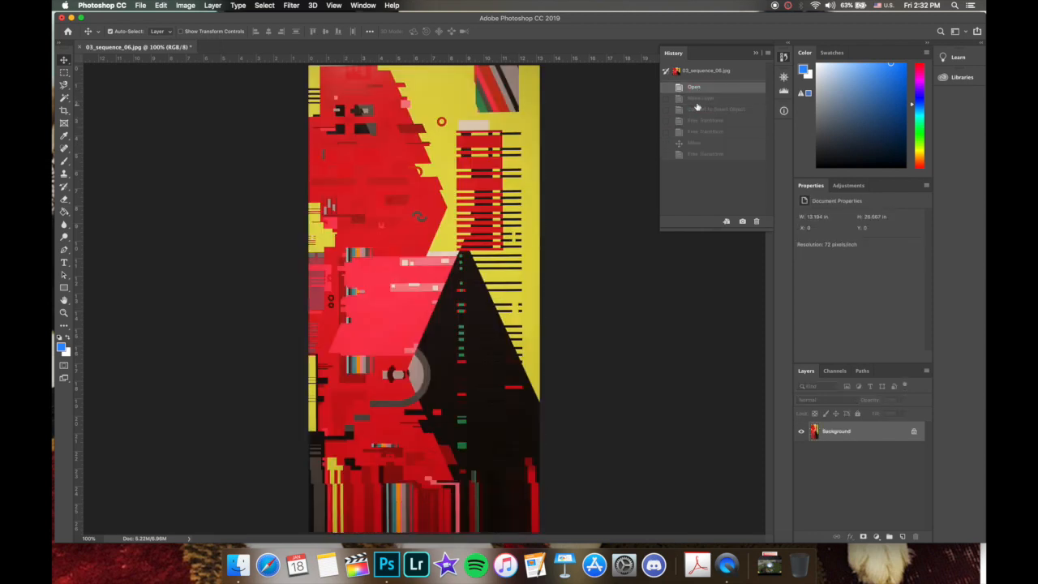
left_click(696, 154)
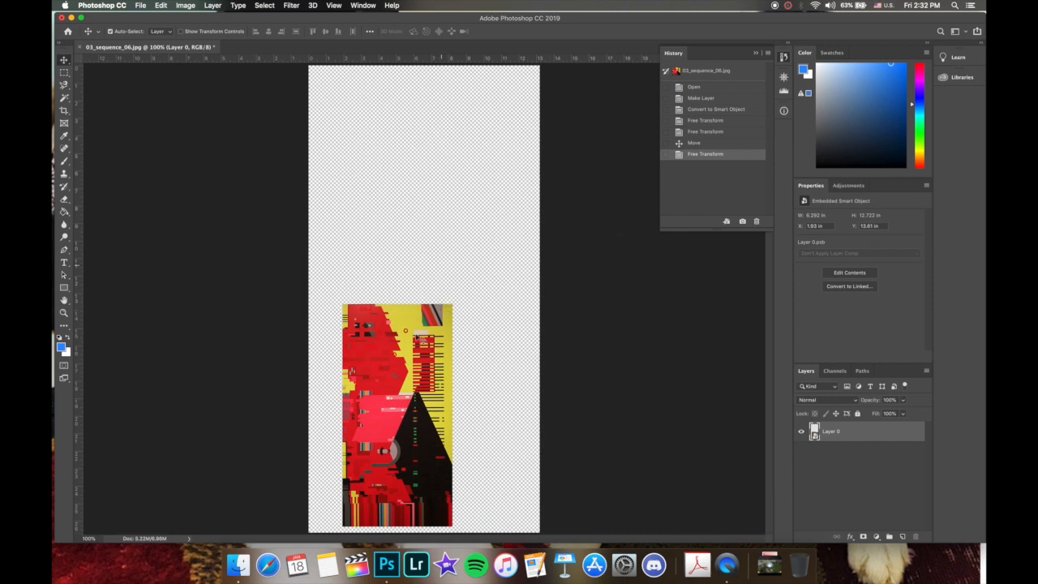
Scale the smart object down further to about 34% and commit the transform.
left_click(416, 334)
key("cmd+t")
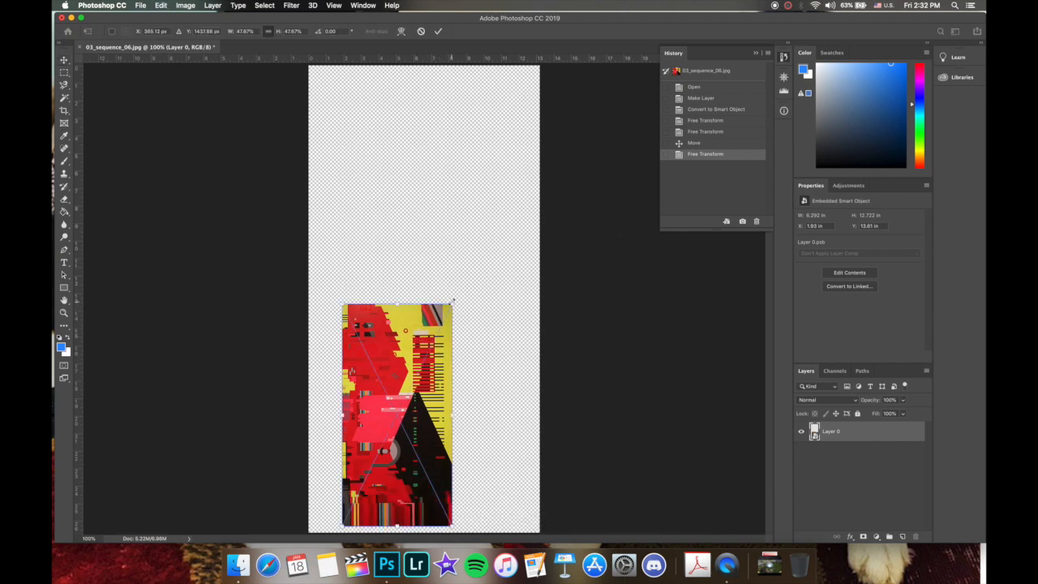
left_click_drag(449, 305, 409, 366)
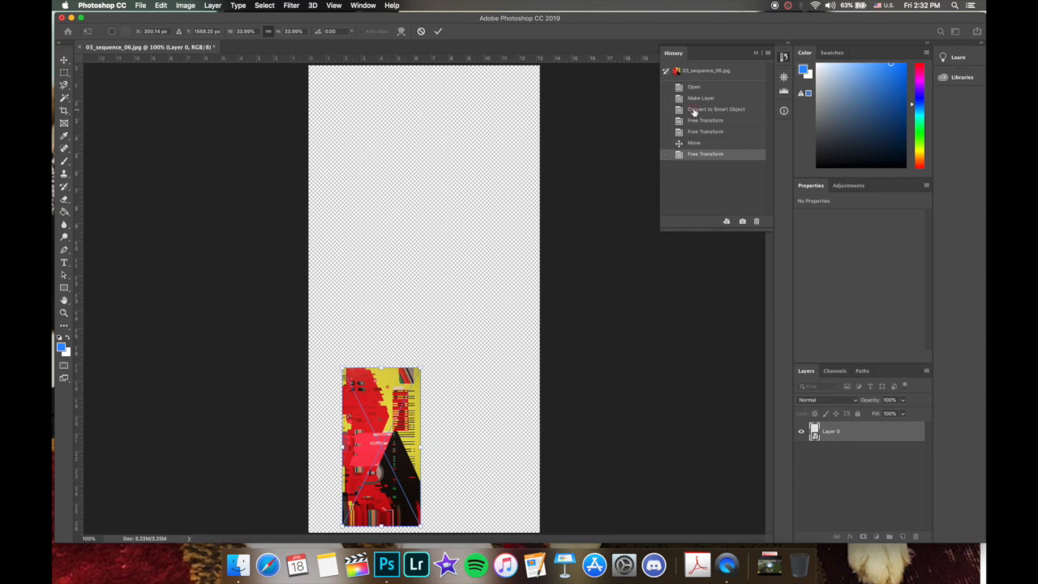
left_click(438, 31)
Create a new document from the Convert to Smart Object history state, and return 03_sequence_06.jpg to its latest Free Transform state.
left_click(700, 110)
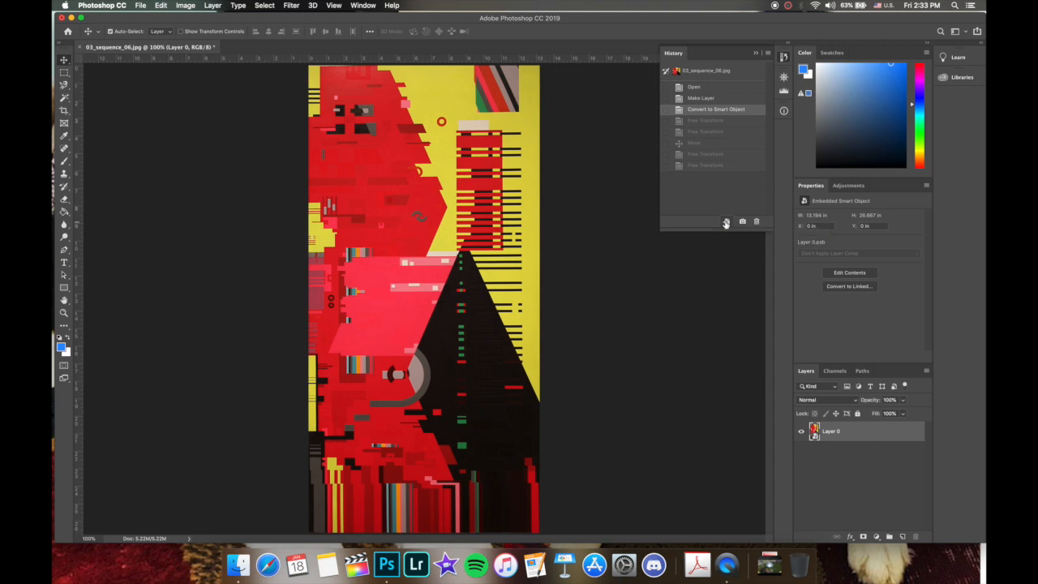
left_click(726, 222)
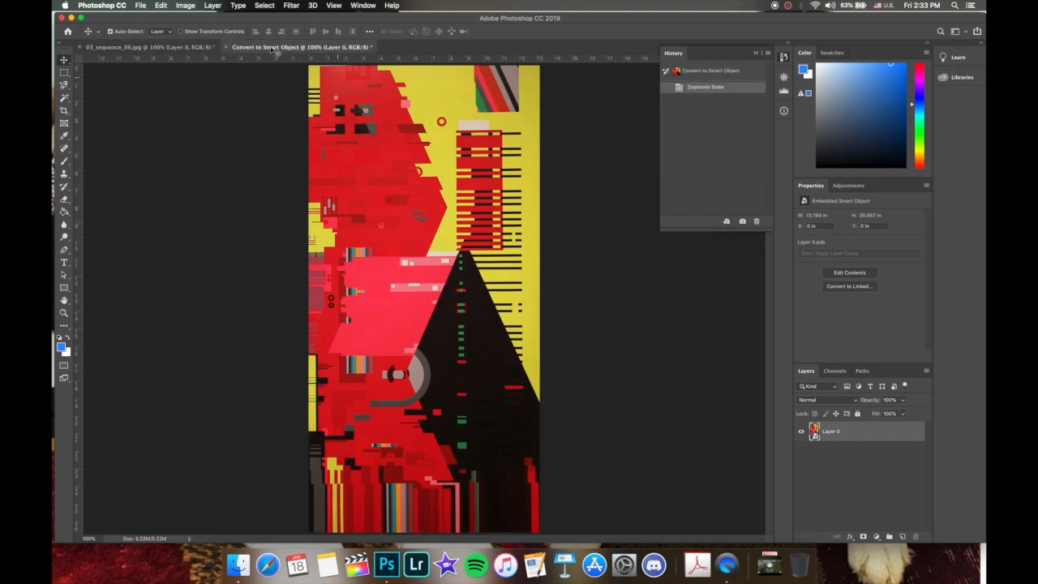
left_click(174, 47)
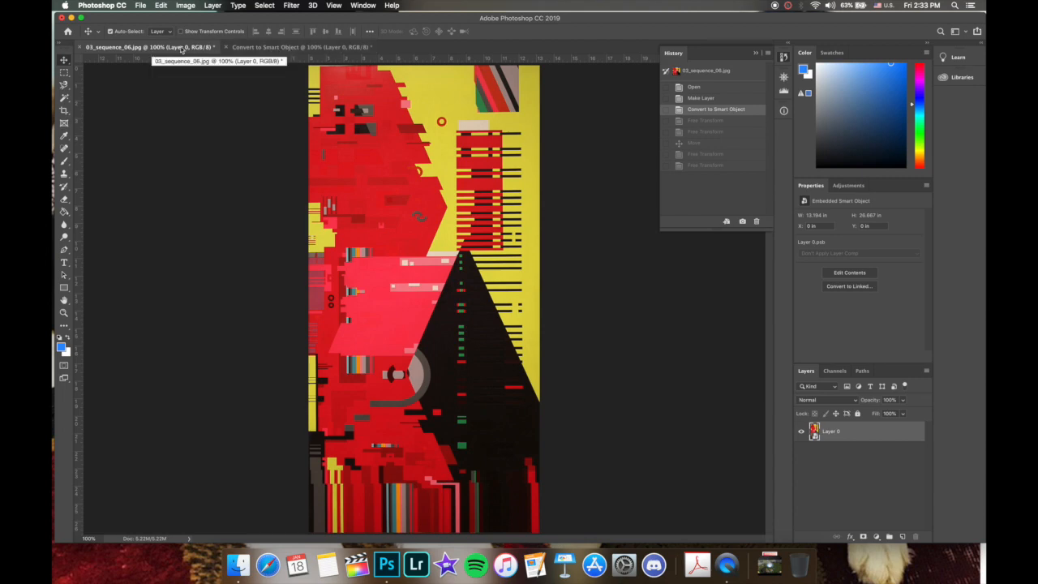
left_click(697, 167)
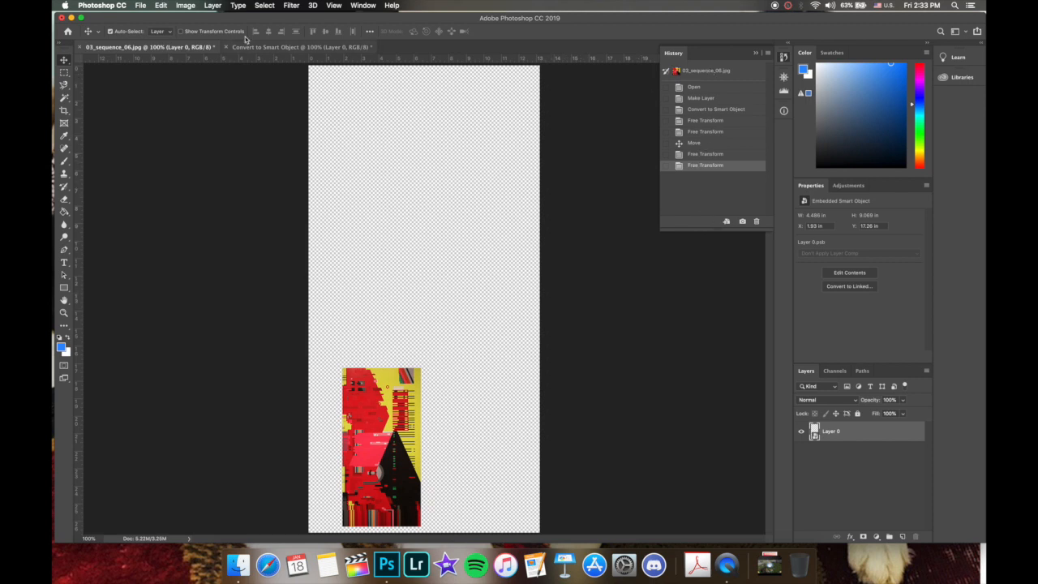
Examine the History States setting in the Performance preferences and close the preferences.
left_click(101, 5)
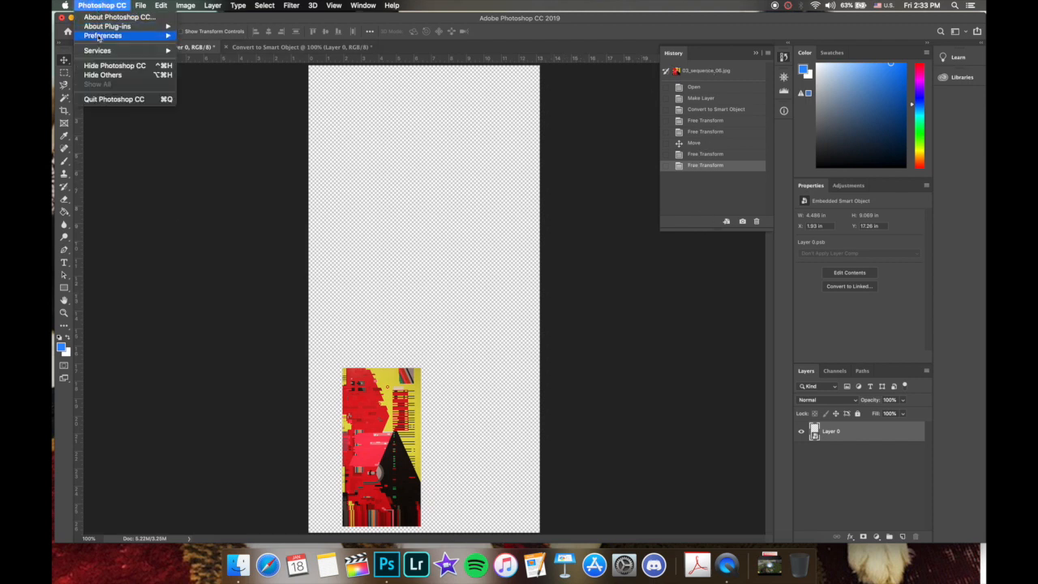
mouse_move(98, 37)
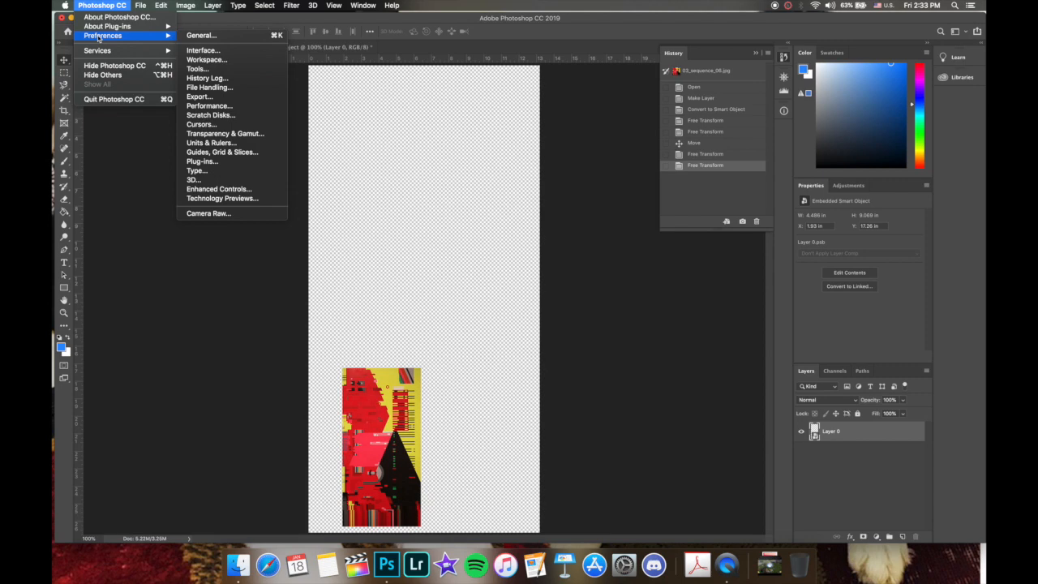
left_click(213, 108)
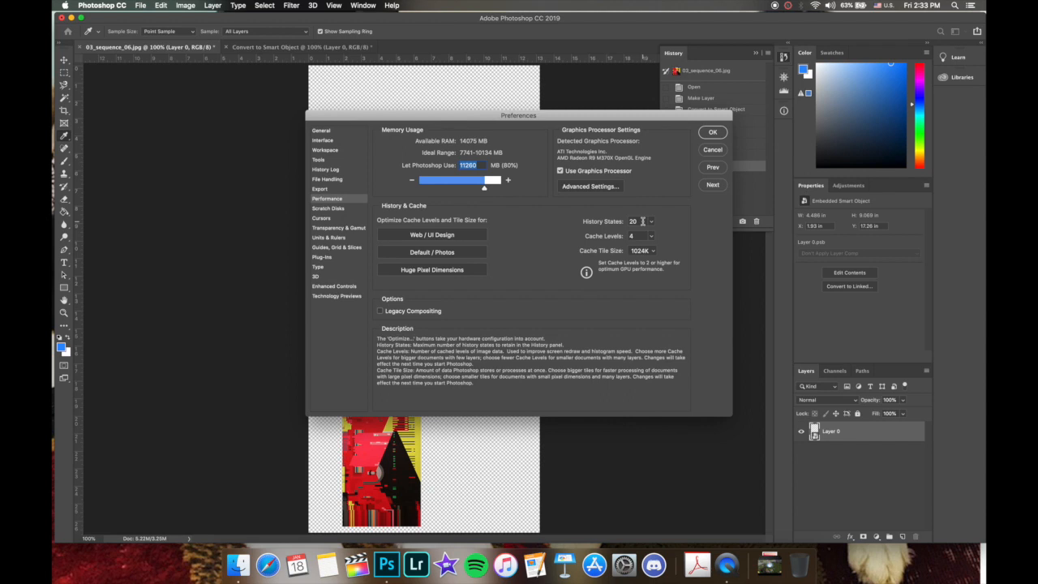
left_click(652, 223)
left_click(665, 214)
left_click(713, 133)
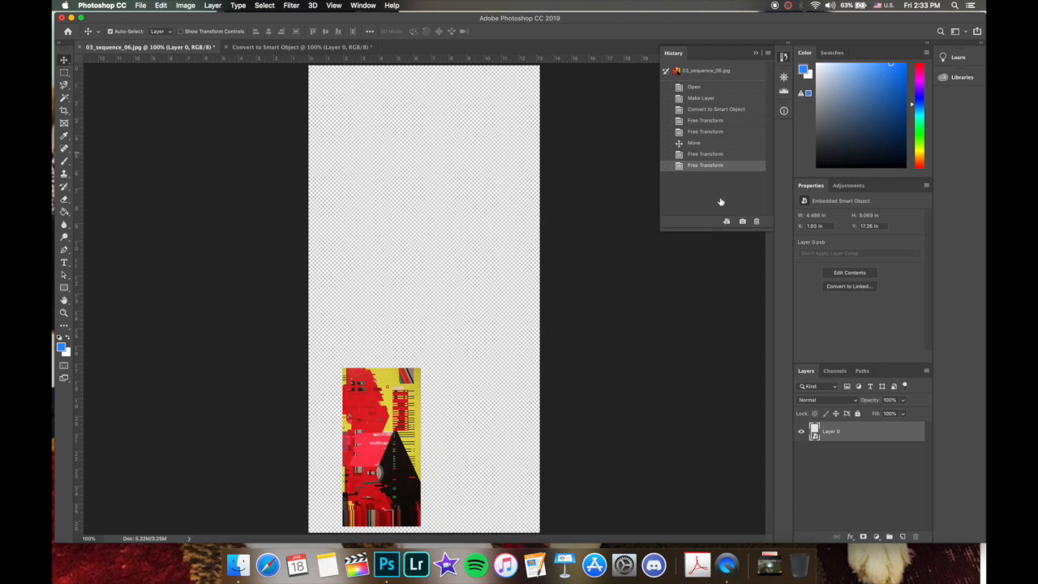
Revert 03_sequence_06.jpg to its Open history state, unlock the Background as a regular layer, and collapse the history.
left_click(757, 54)
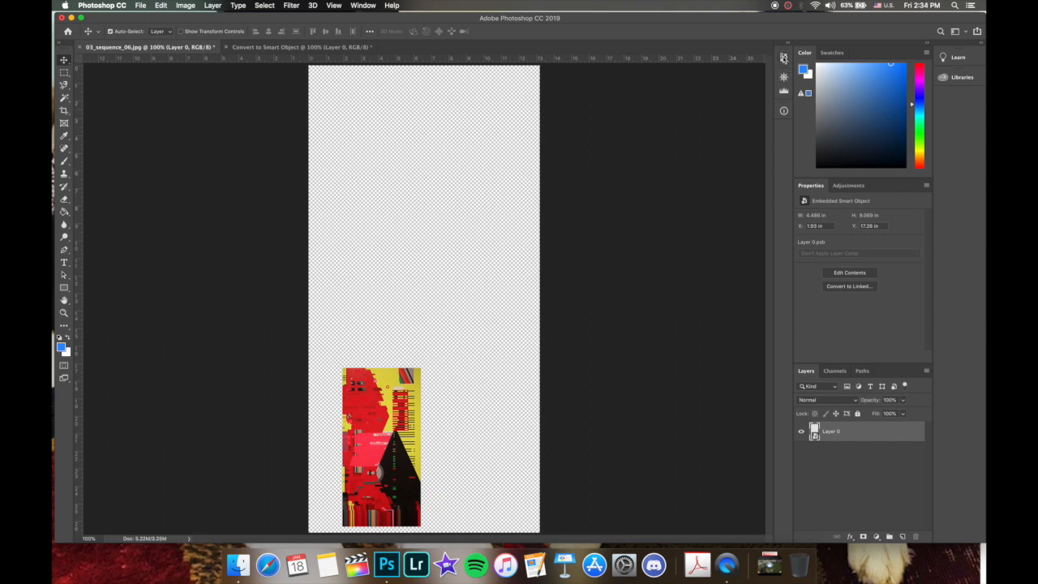
left_click(783, 57)
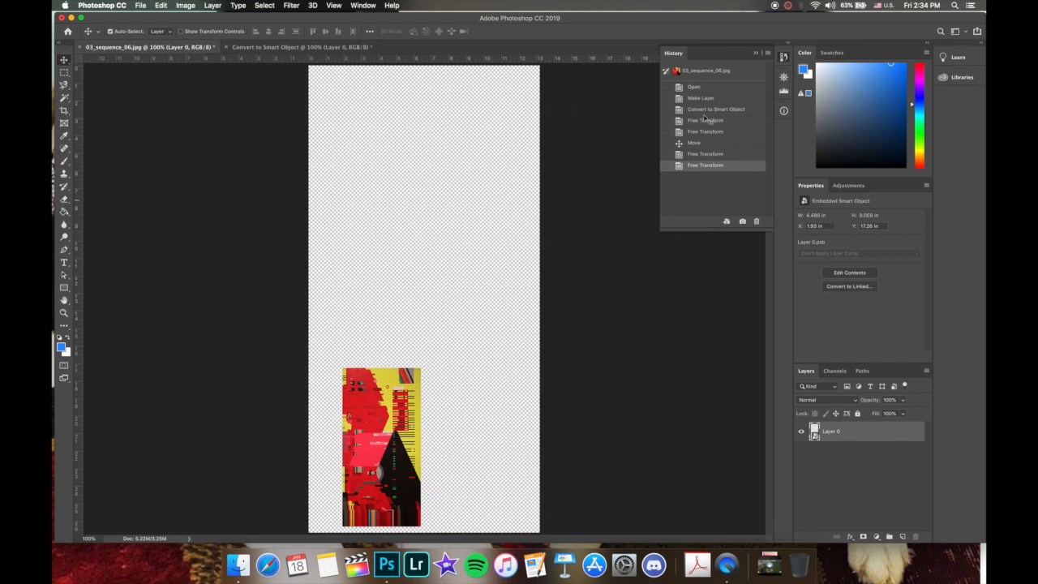
left_click(692, 86)
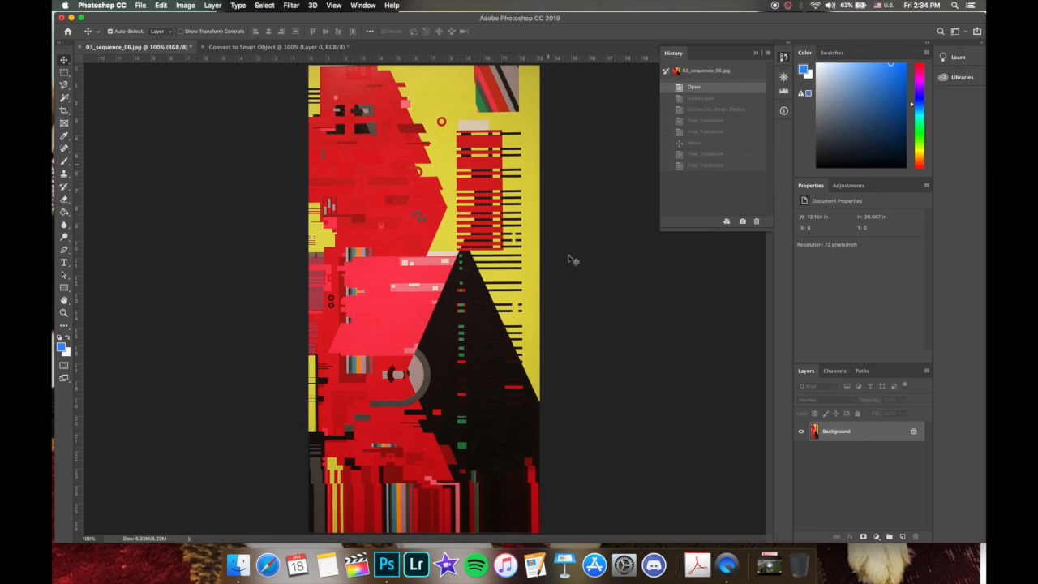
left_click(913, 434)
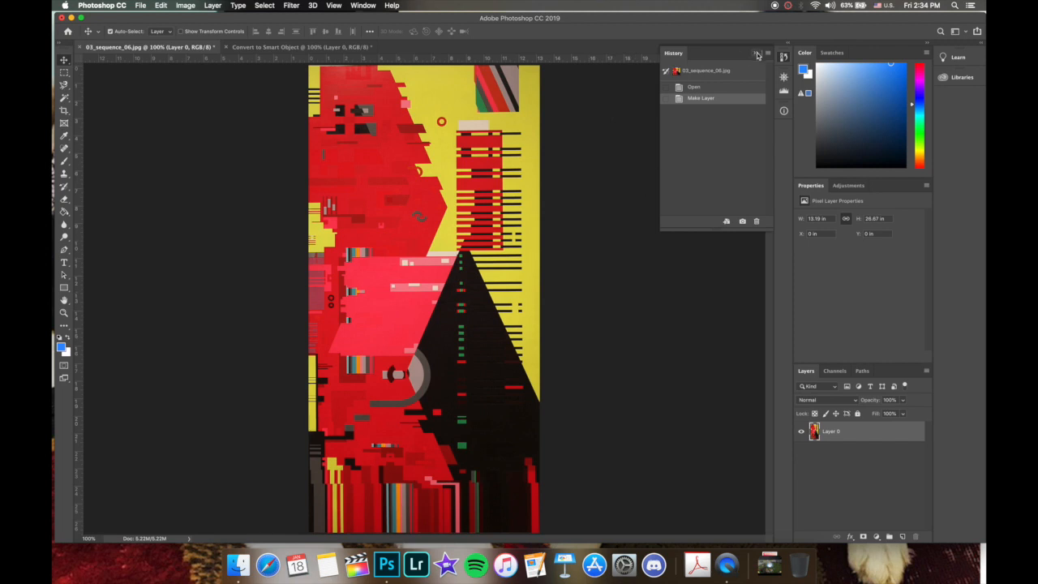
left_click(756, 52)
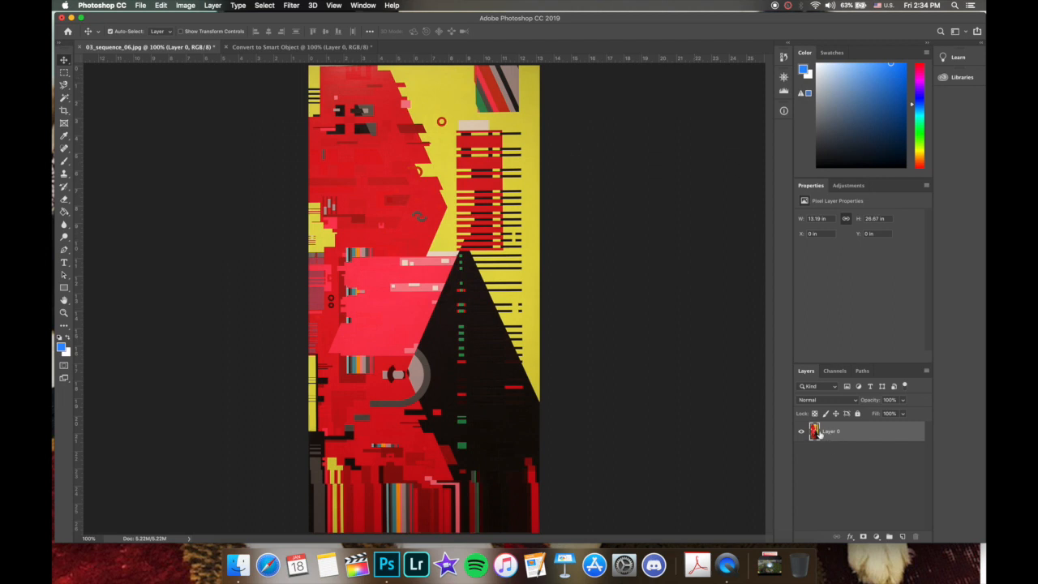
Apply the Crystallize filter to the pixel layer with a cell size of about 38.
left_click(290, 7)
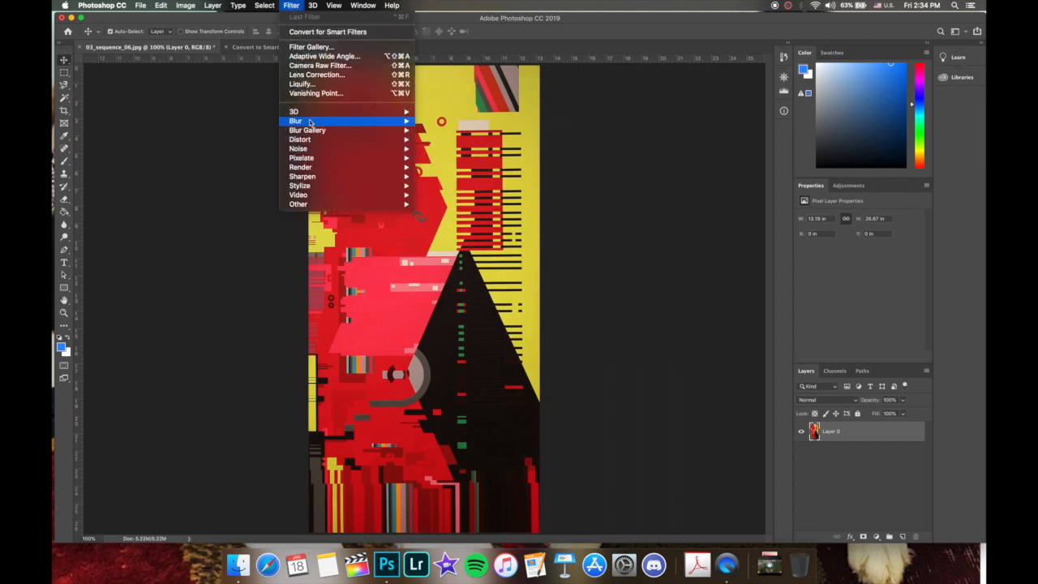
mouse_move(314, 144)
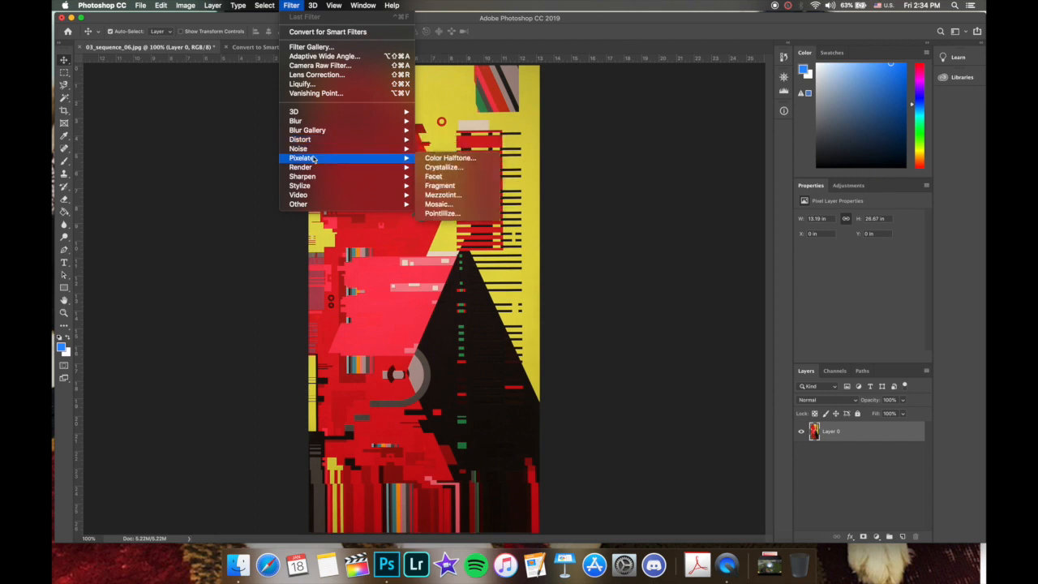
left_click(452, 168)
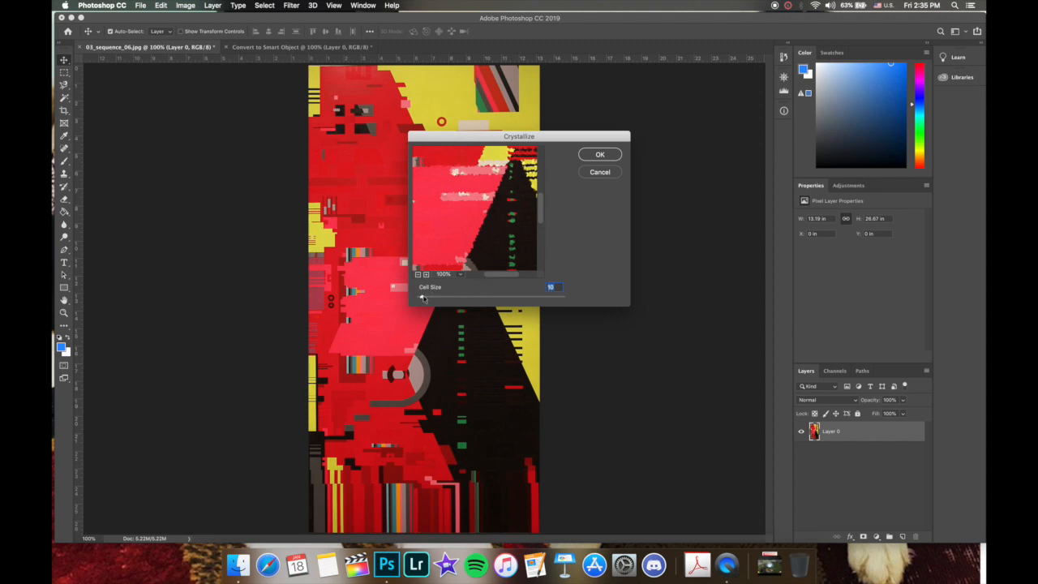
left_click_drag(421, 298, 435, 298)
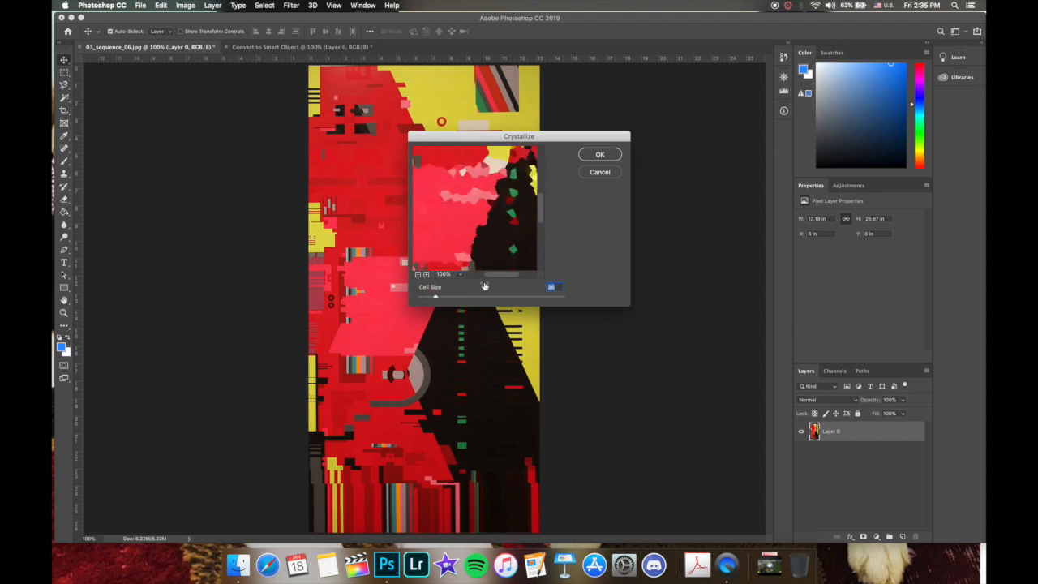
left_click(602, 154)
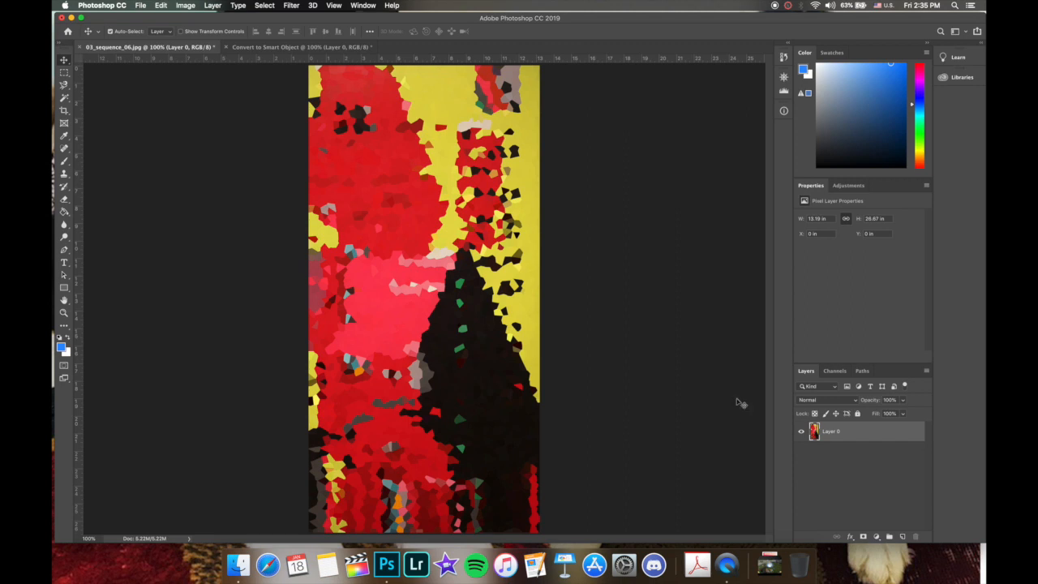
Undo the Crystallize filter and convert Layer 0 to a smart object.
key("super+z")
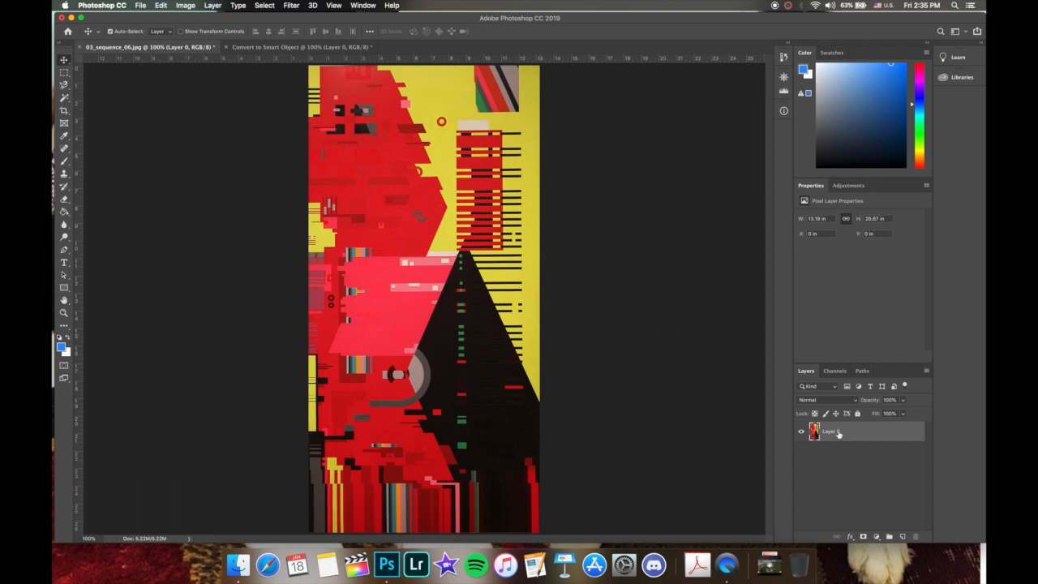
right_click(839, 433)
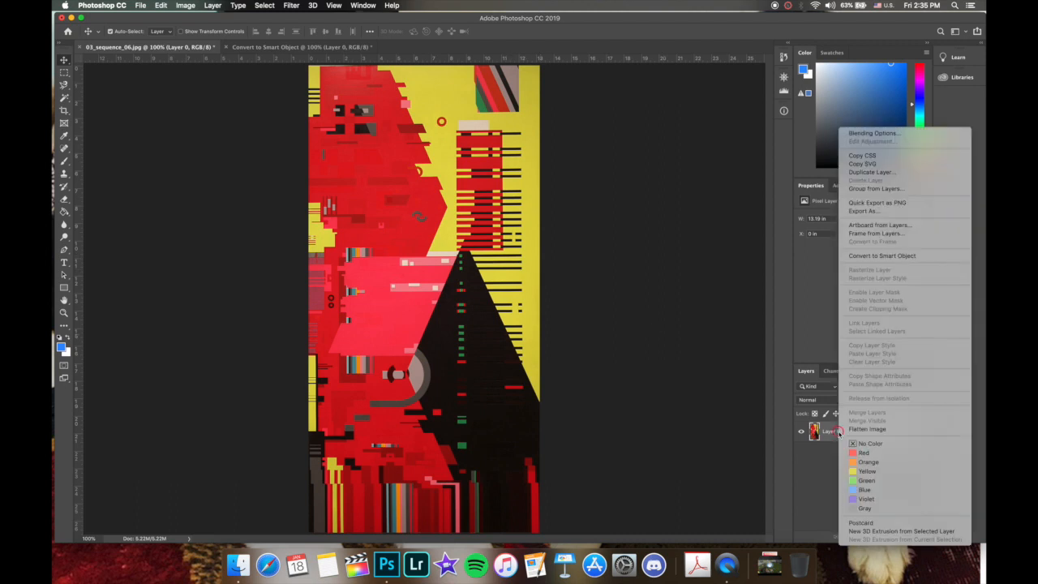
left_click(861, 257)
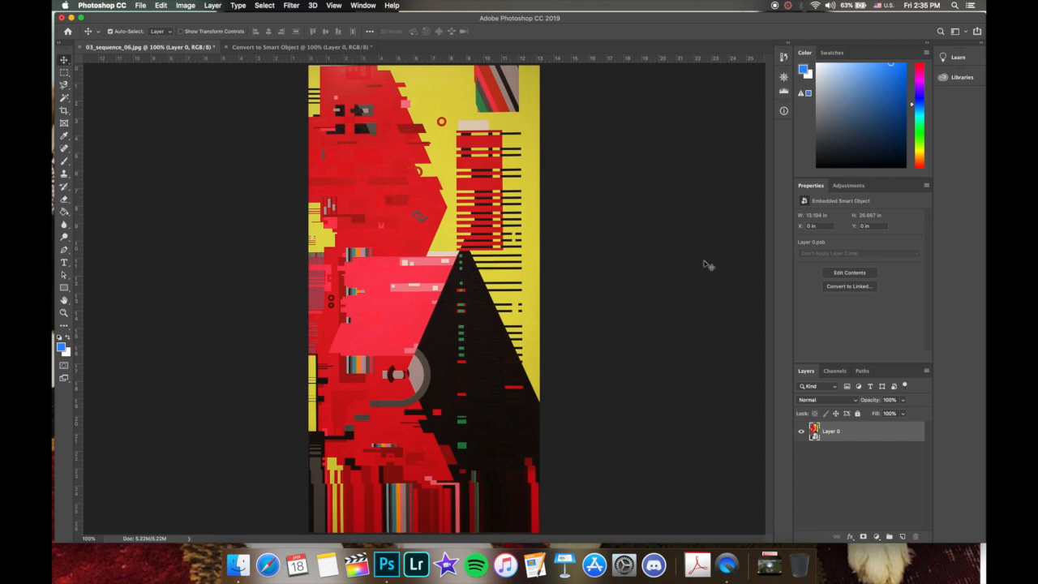
Apply a Motion Blur filter to the Layer 0 smart object with angle 0° and a distance of about 49 pixels.
left_click(291, 6)
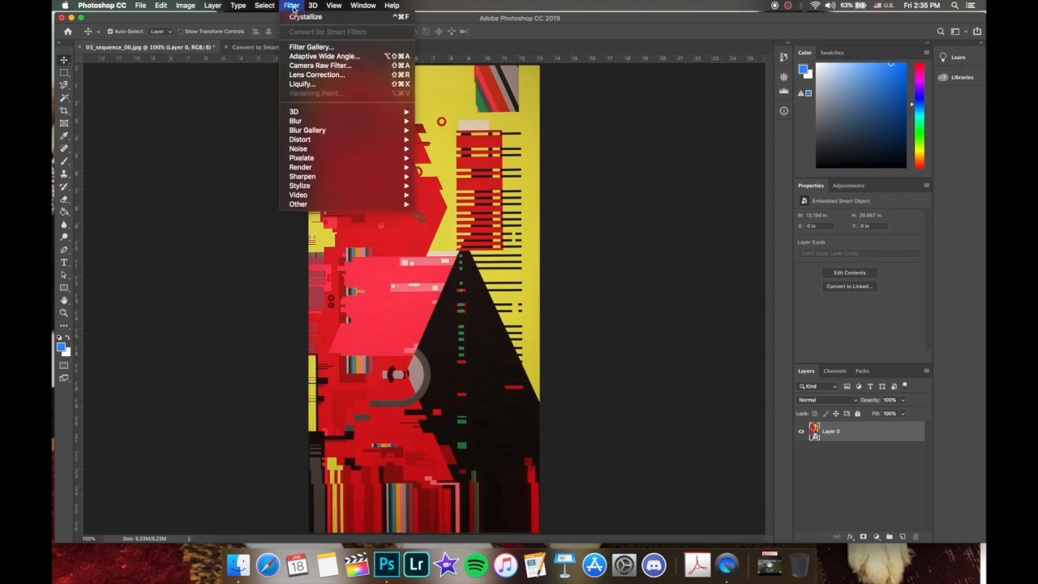
mouse_move(316, 124)
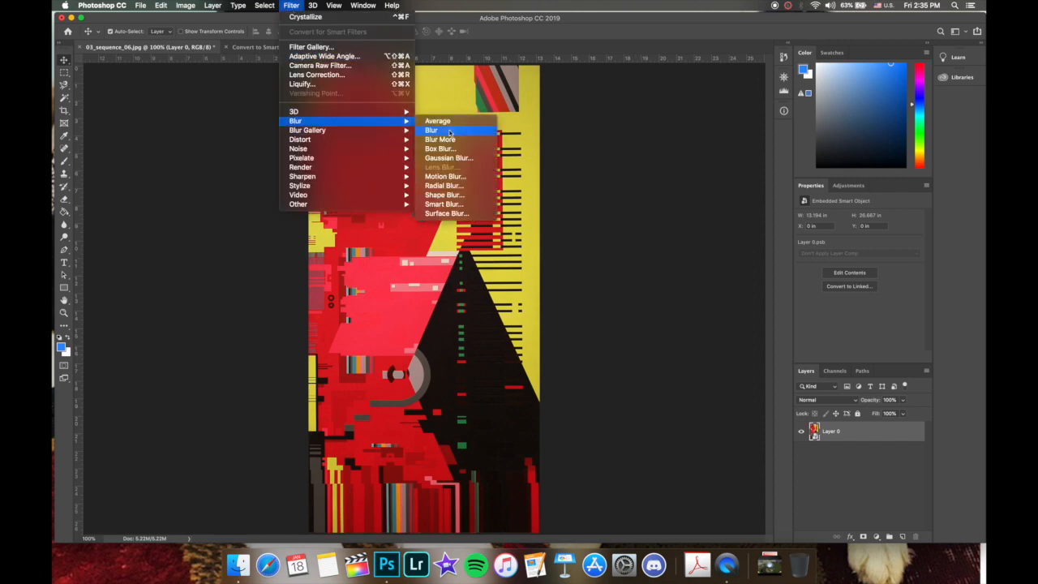
left_click(442, 177)
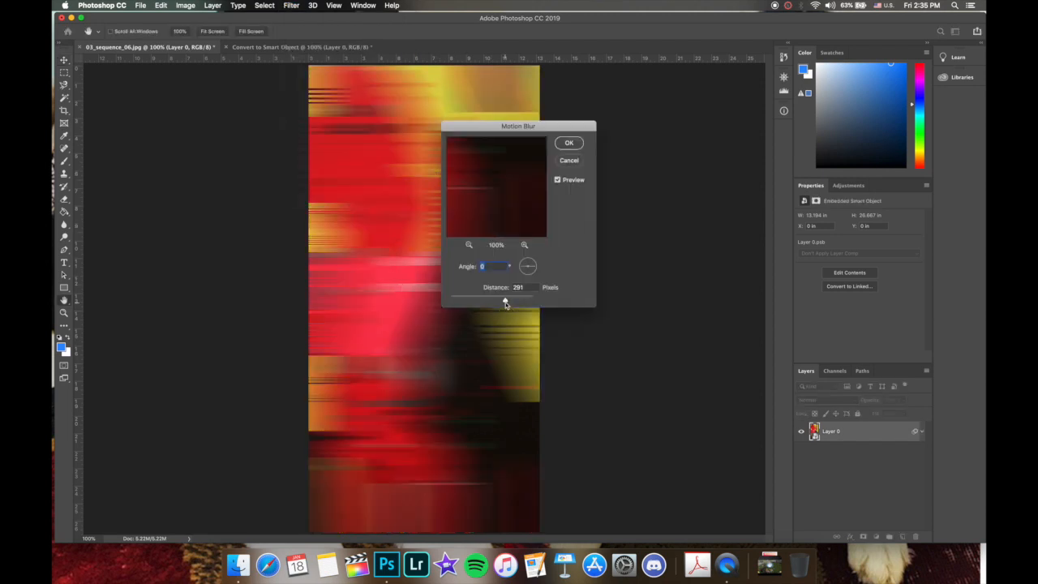
left_click_drag(505, 303, 473, 301)
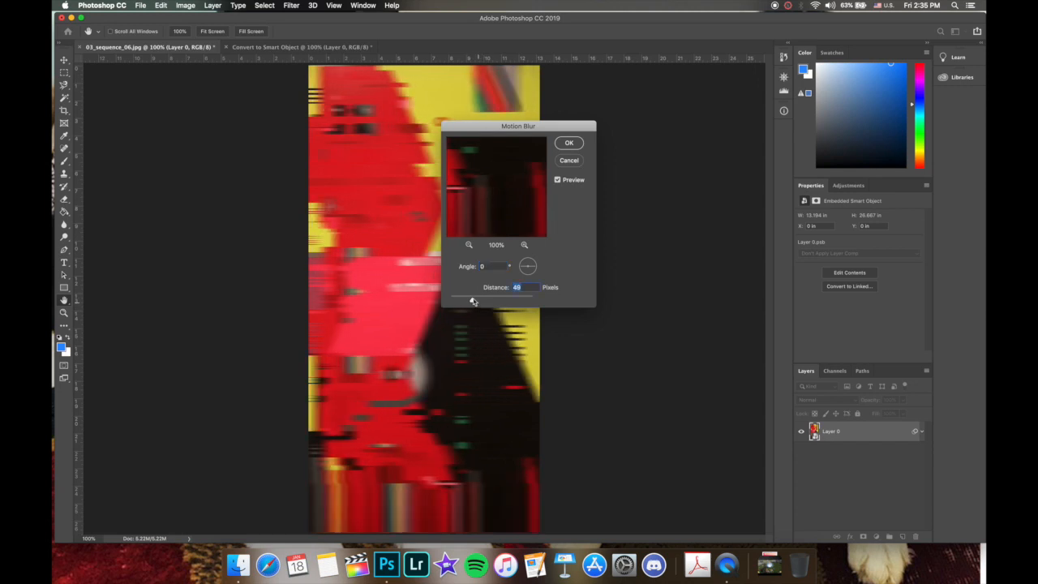
left_click(569, 144)
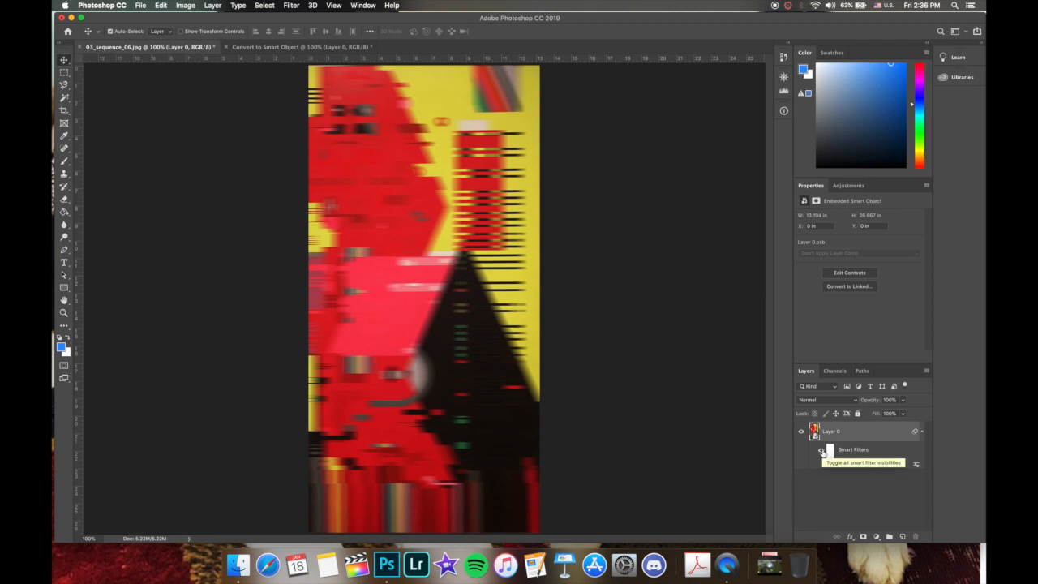
Compare the image with Layer 0's smart filters hidden and shown, and collapse and re-expand the layer's filter list.
left_click(821, 451)
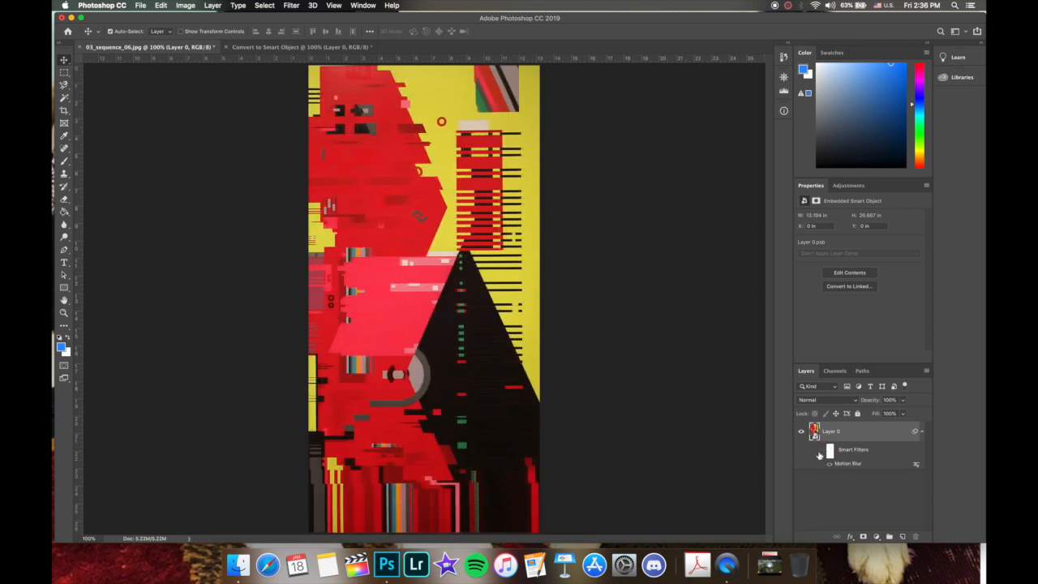
left_click(821, 451)
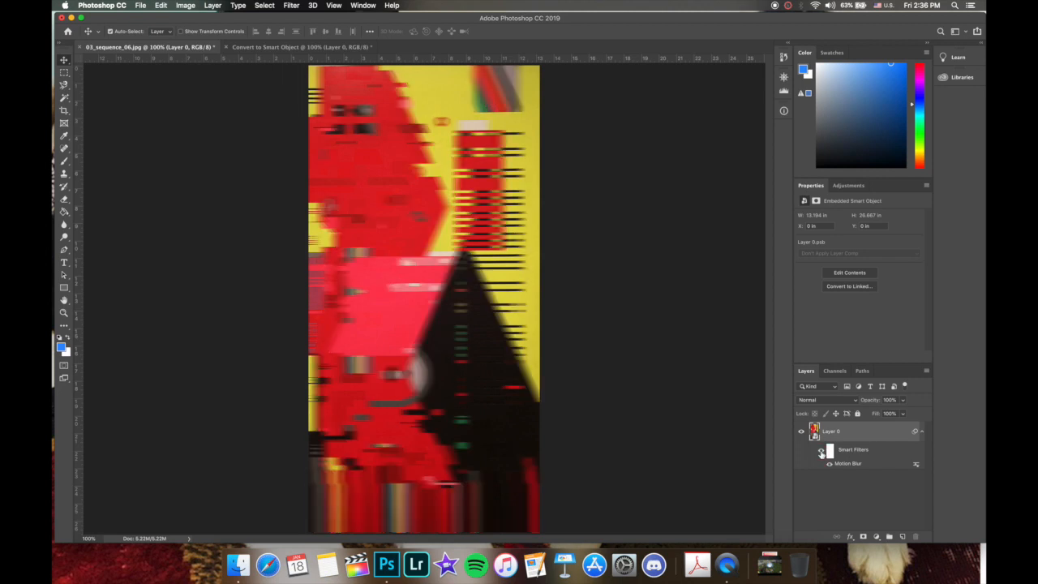
left_click(821, 451)
left_click(821, 451)
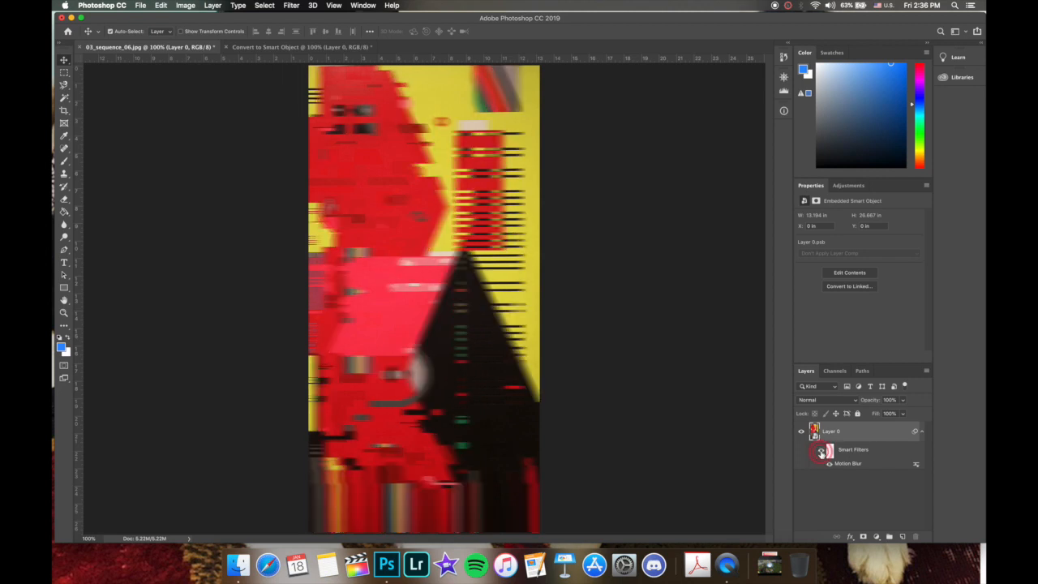
left_click(921, 432)
left_click(922, 433)
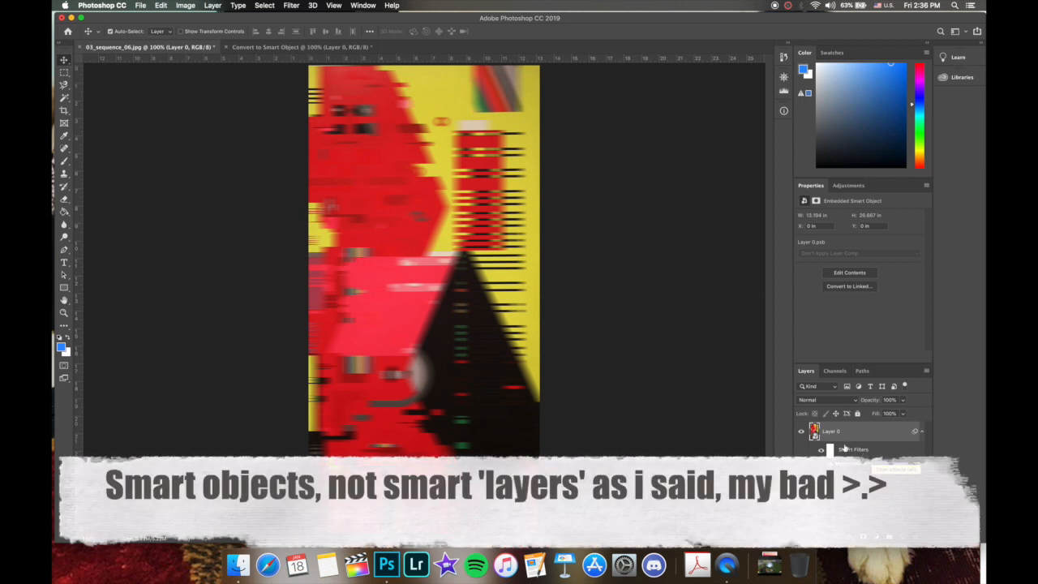
Clear the smart filters from Layer 0.
right_click(889, 452)
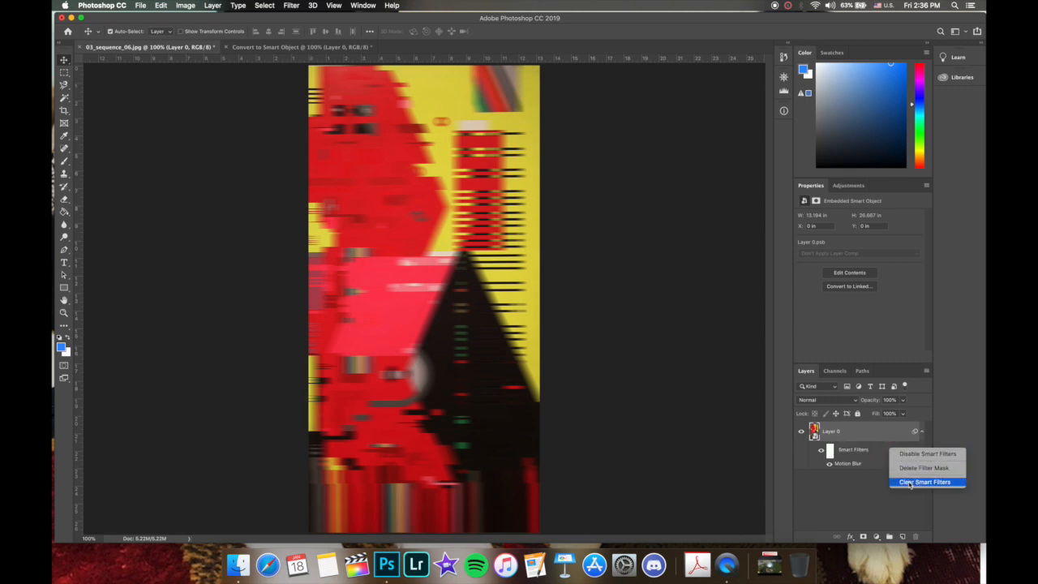
left_click(906, 480)
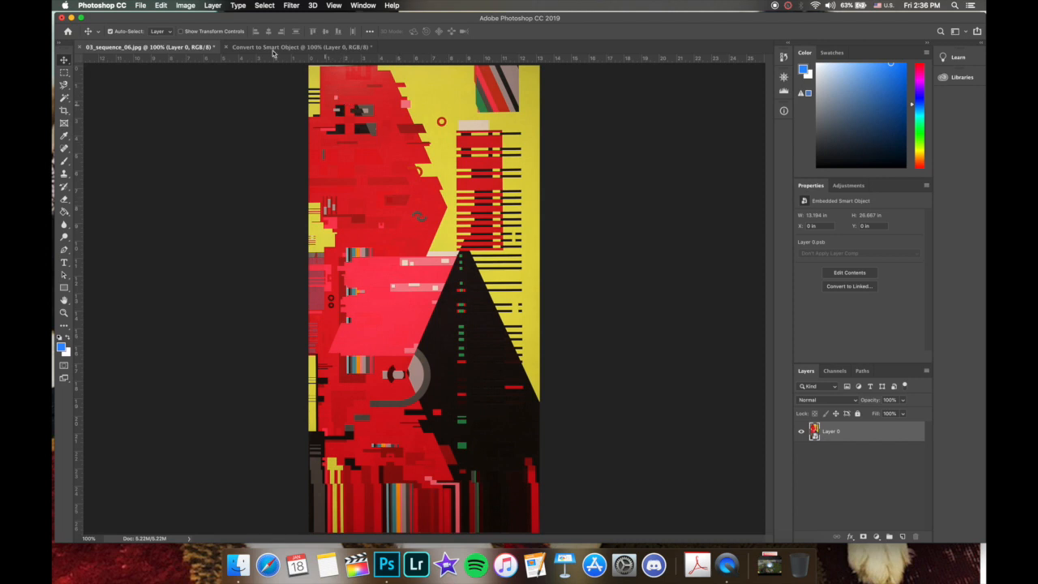
Set the canvas width of 03_sequence_06.jpg to 45 inches, keeping the centre anchor.
left_click(186, 6)
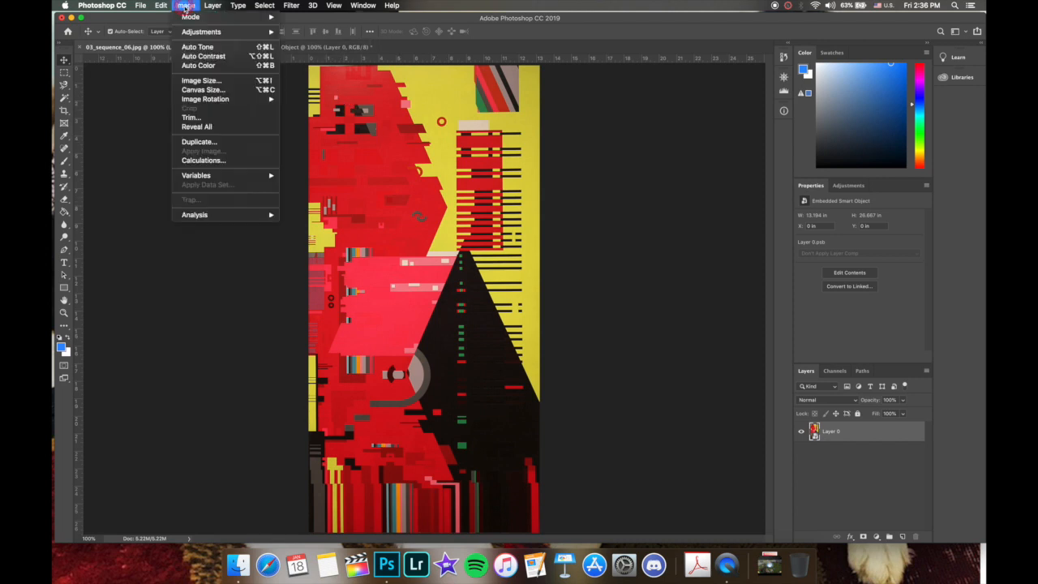
left_click(202, 89)
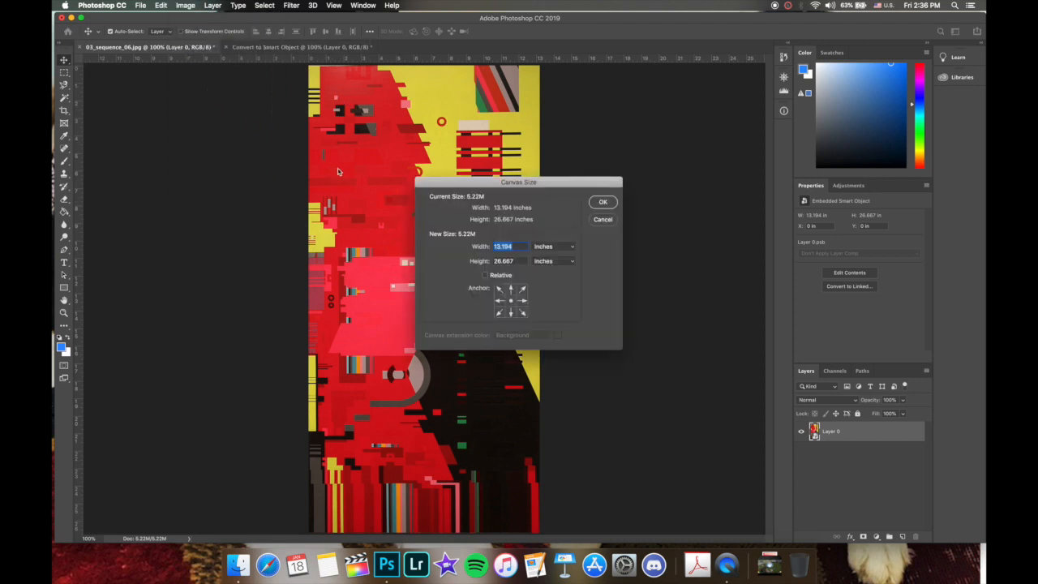
type("45")
left_click(604, 203)
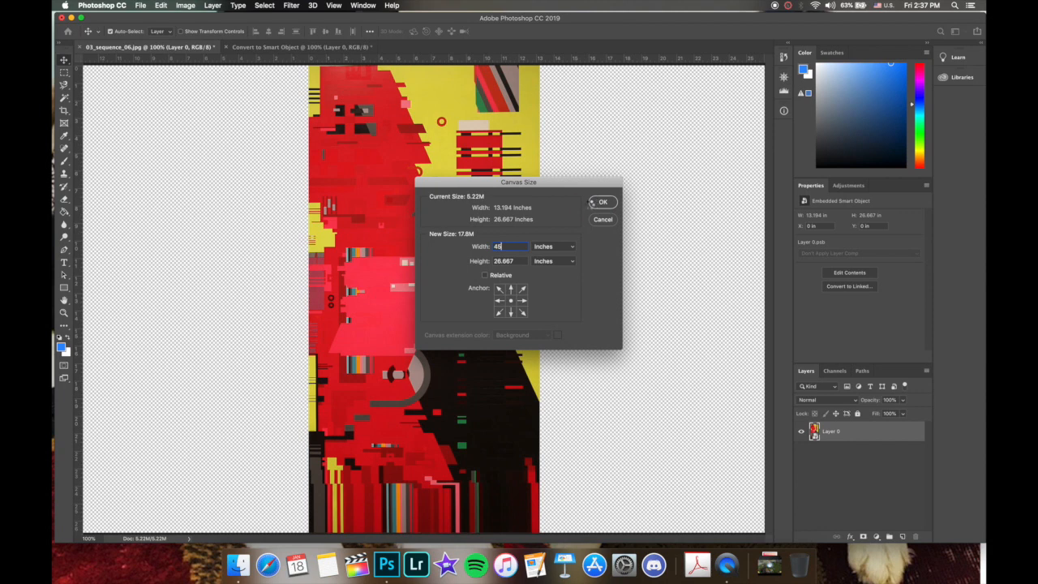
Move Layer 0 to the canvas's left edge, and place one duplicate at the right edge and one centred between them.
key("super+minus")
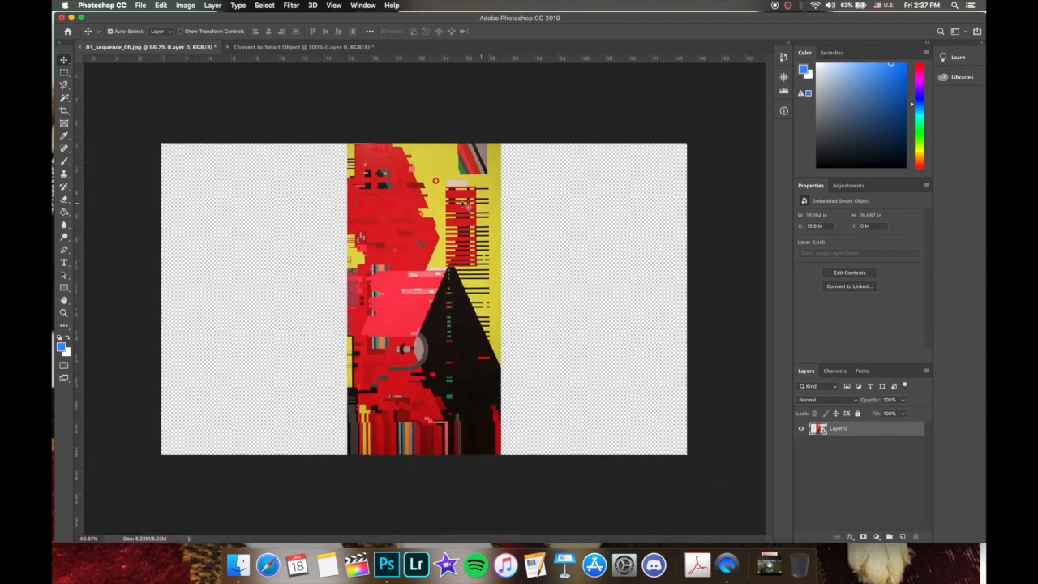
left_click_drag(396, 254, 249, 258)
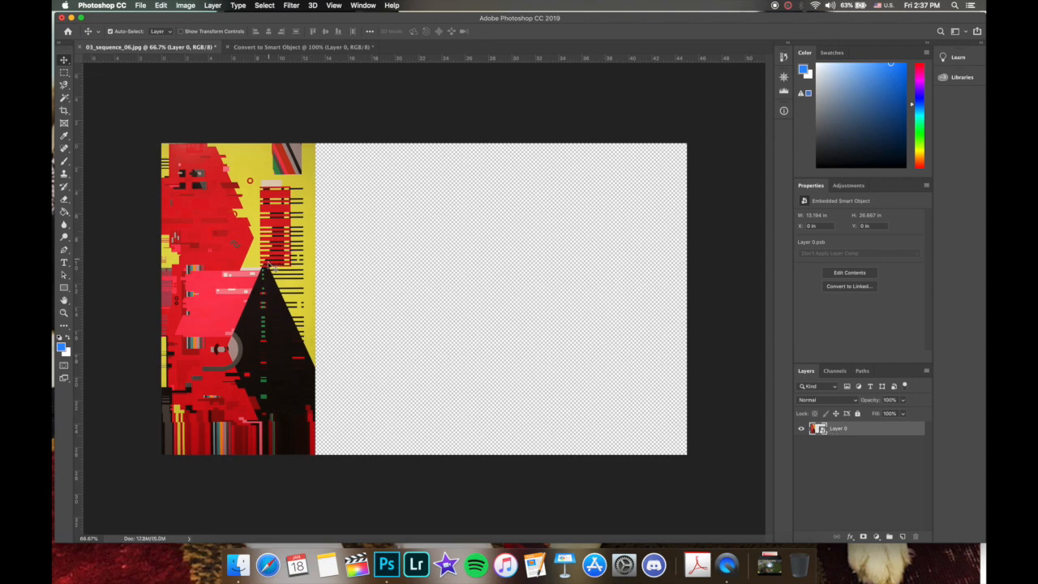
key("alt")
left_click_drag(265, 269, 630, 269)
key("alt")
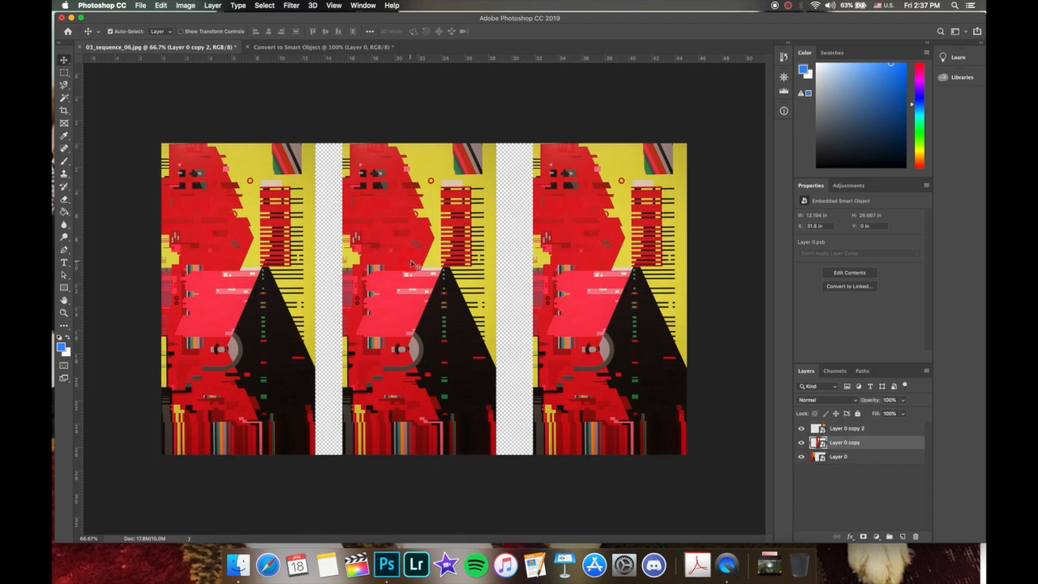
left_click_drag(412, 264, 416, 233)
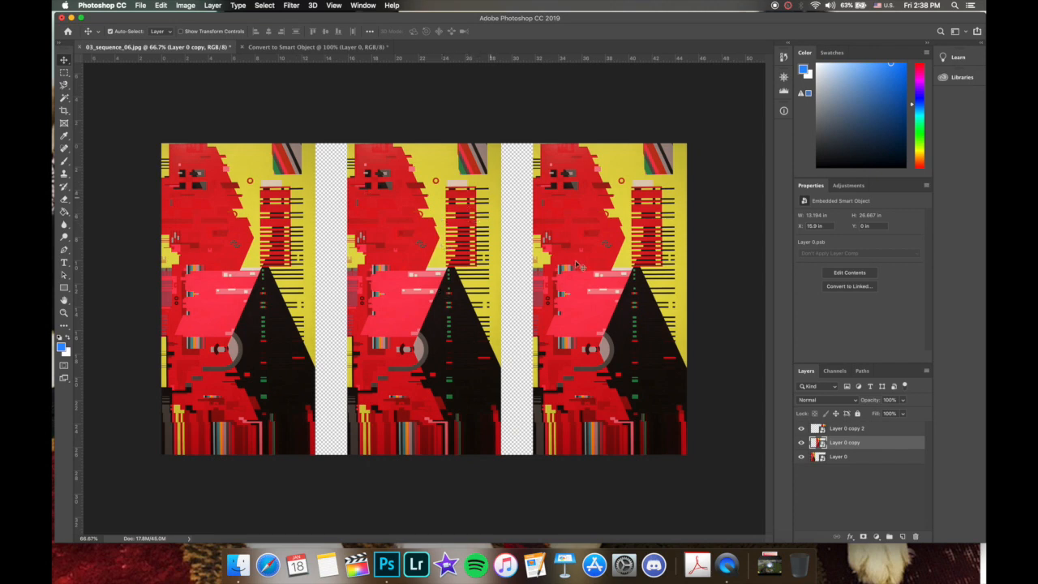
Open the contents of the Layer 0 smart object for editing and choose the Magic Wand tool.
left_click(840, 459)
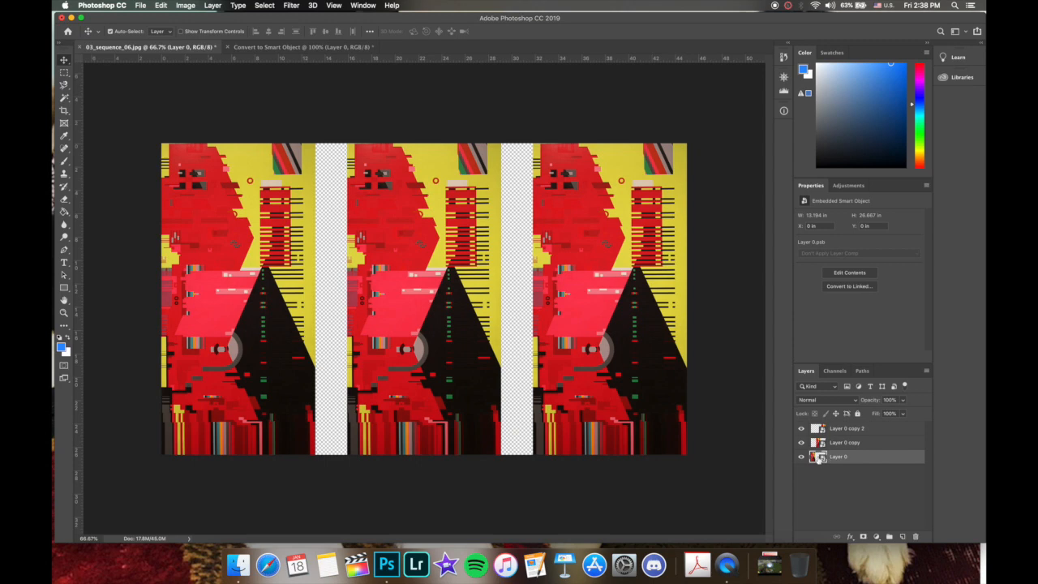
double_click(817, 458)
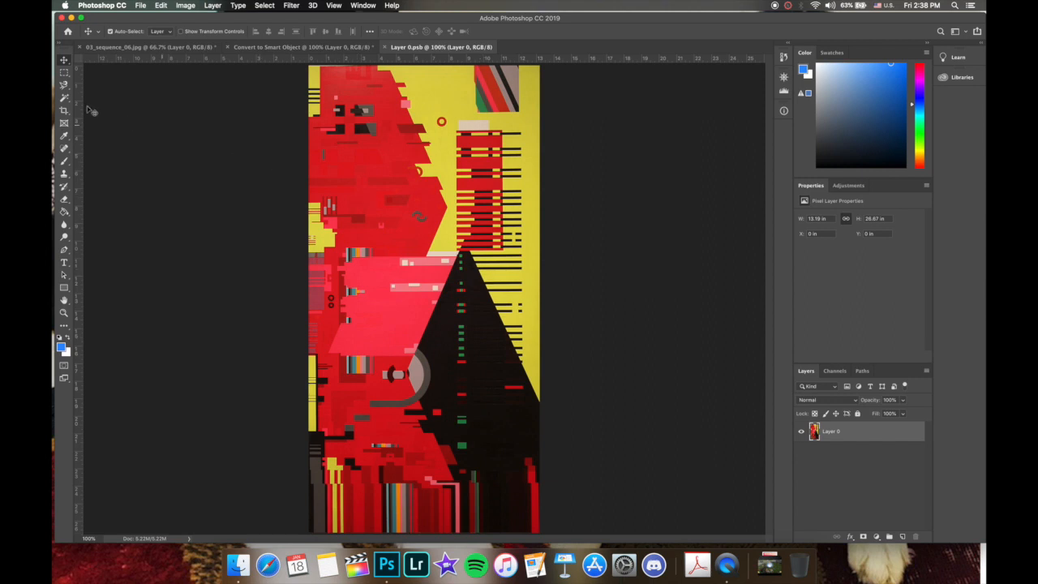
left_click(64, 86)
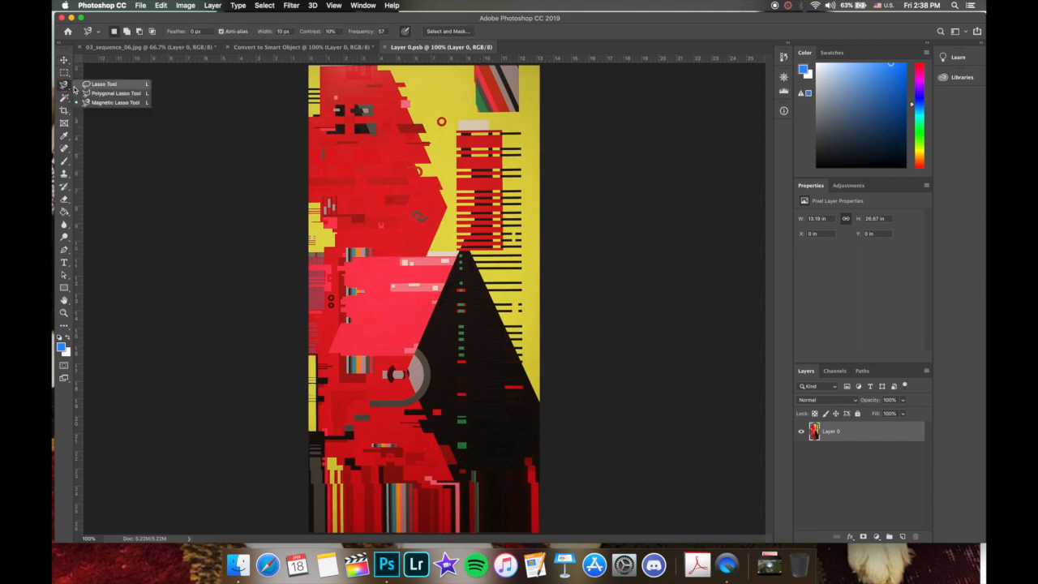
left_click(64, 98)
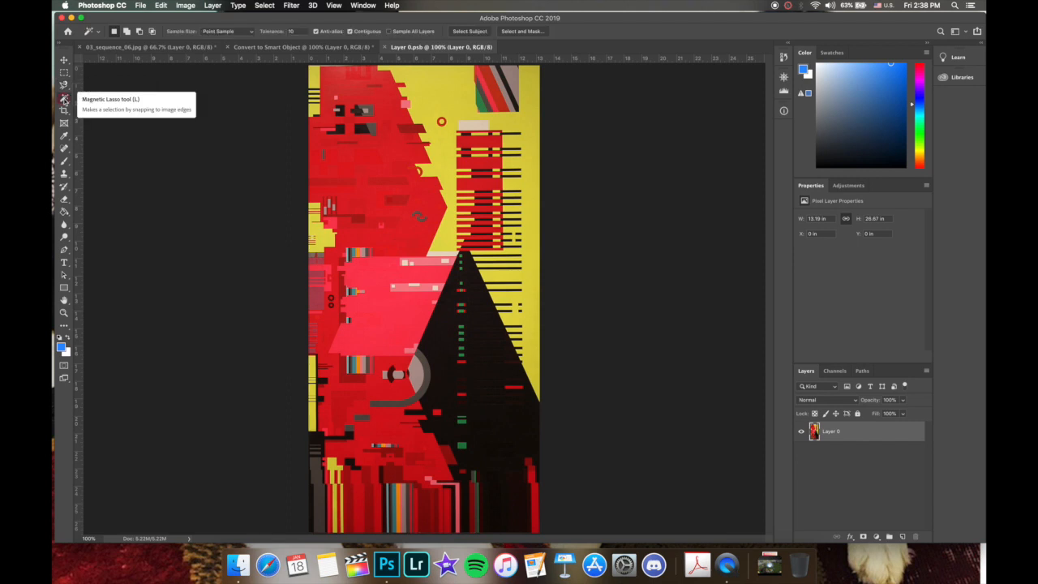
left_click(105, 106)
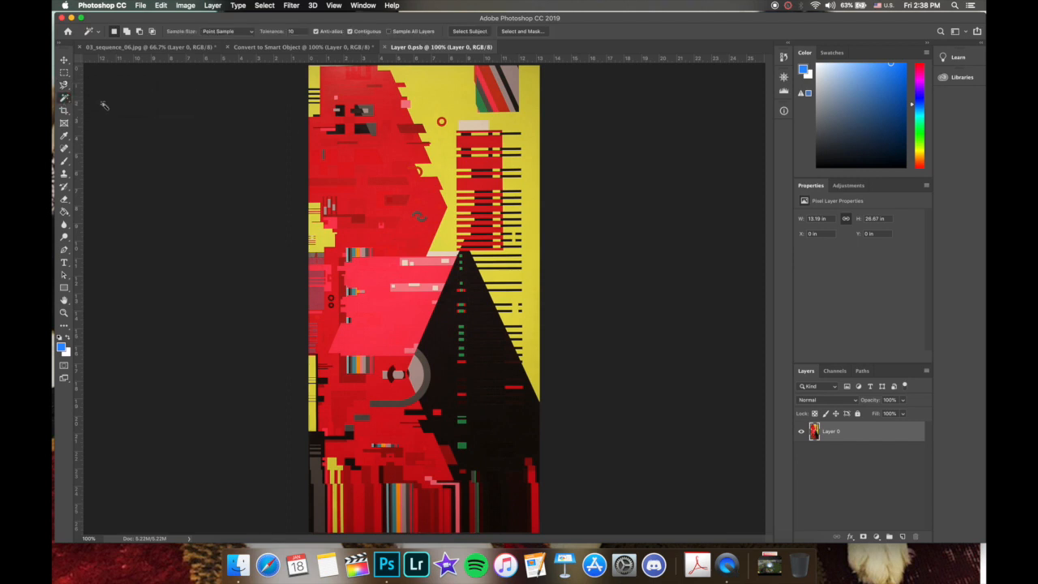
left_click(442, 98)
key("shift")
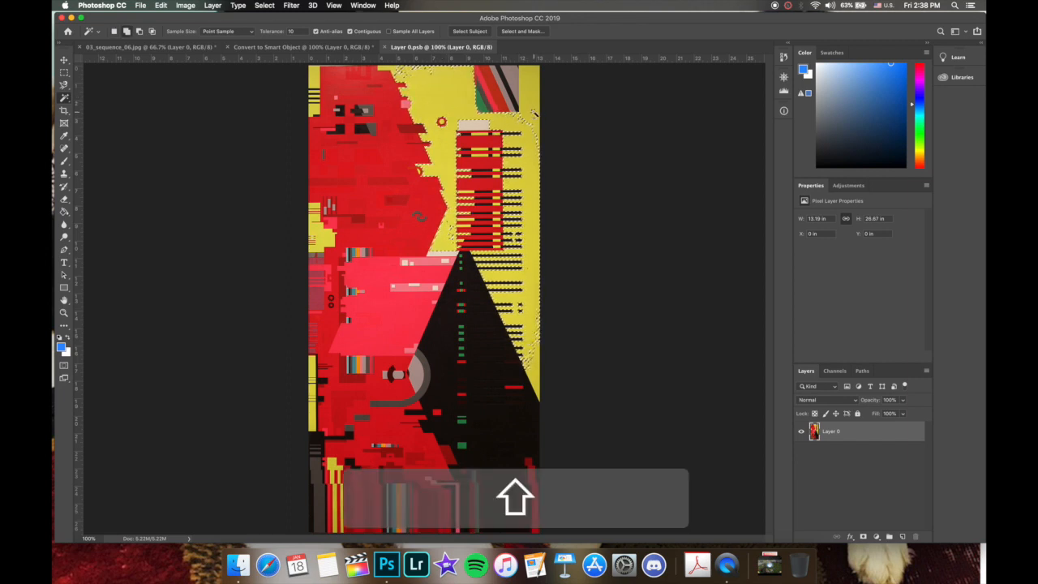
left_click(528, 88, "shift")
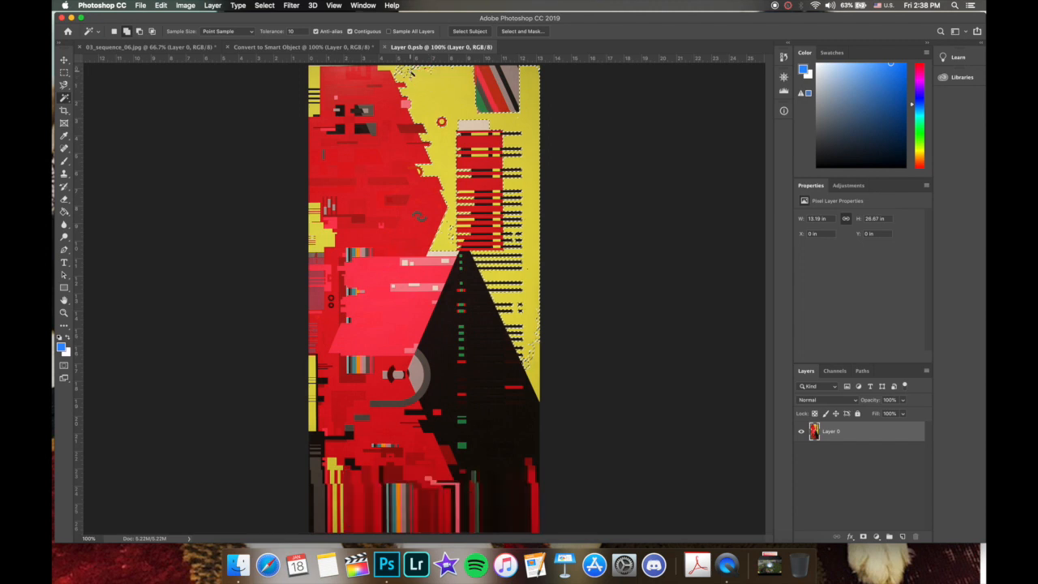
key("super+d")
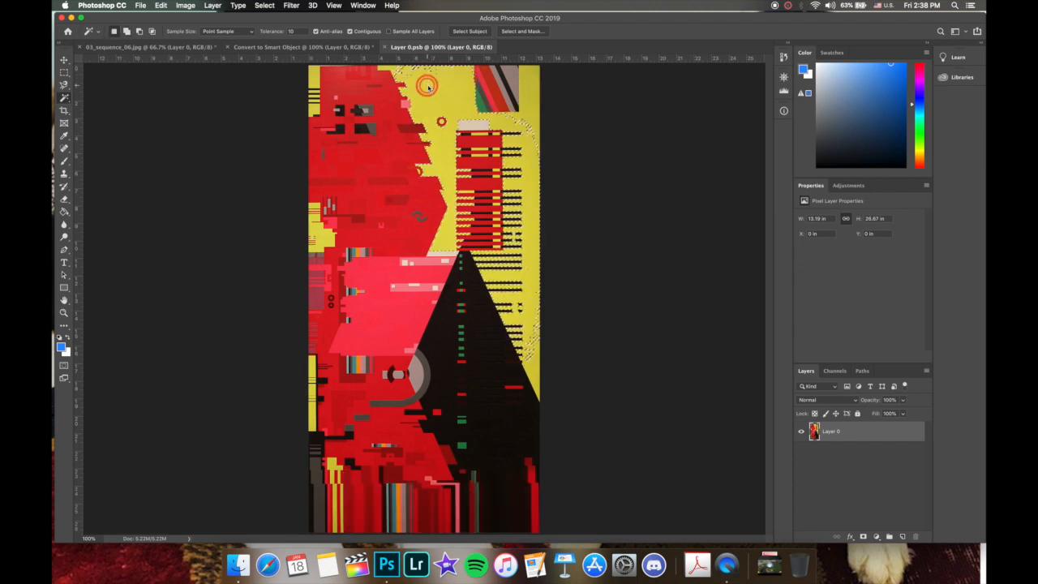
Select the artwork's large yellow background area with the Magic Wand, adding its leftover patches near the upper-right corner and along the right edge.
left_click(424, 83, "shift")
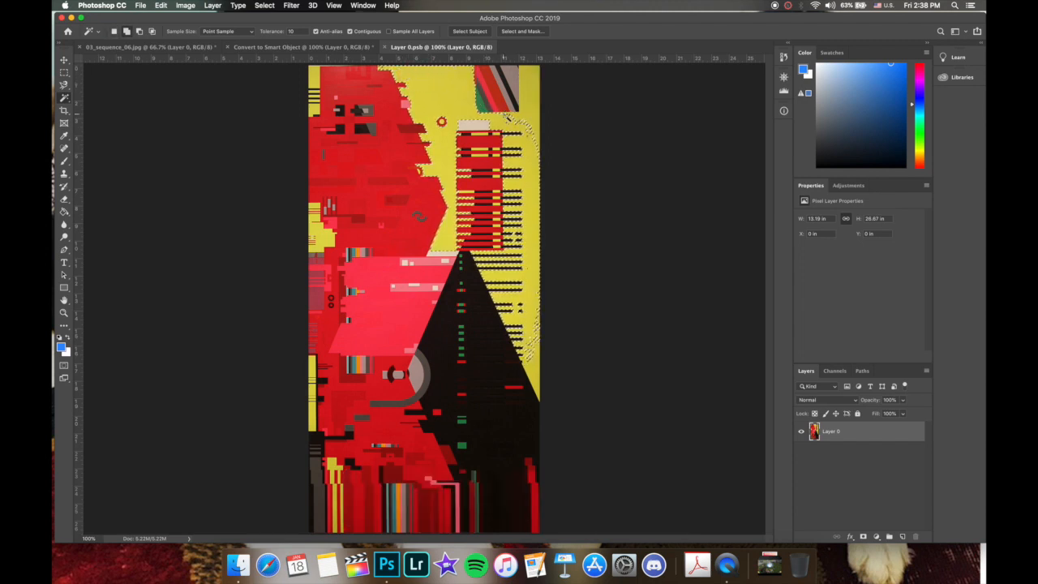
left_click(535, 100, "shift")
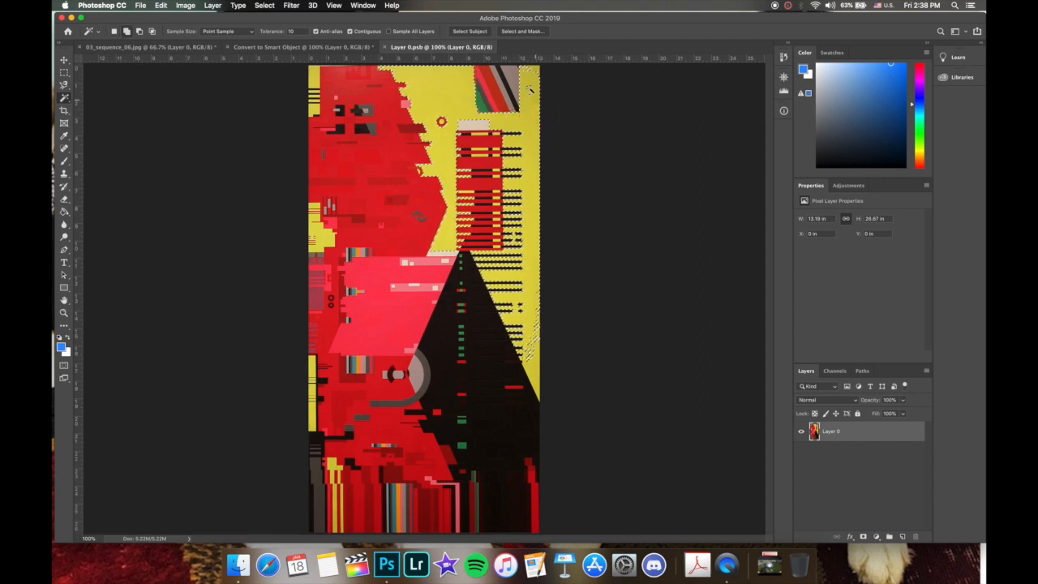
left_click(528, 88, "shift")
left_click(533, 75, "shift")
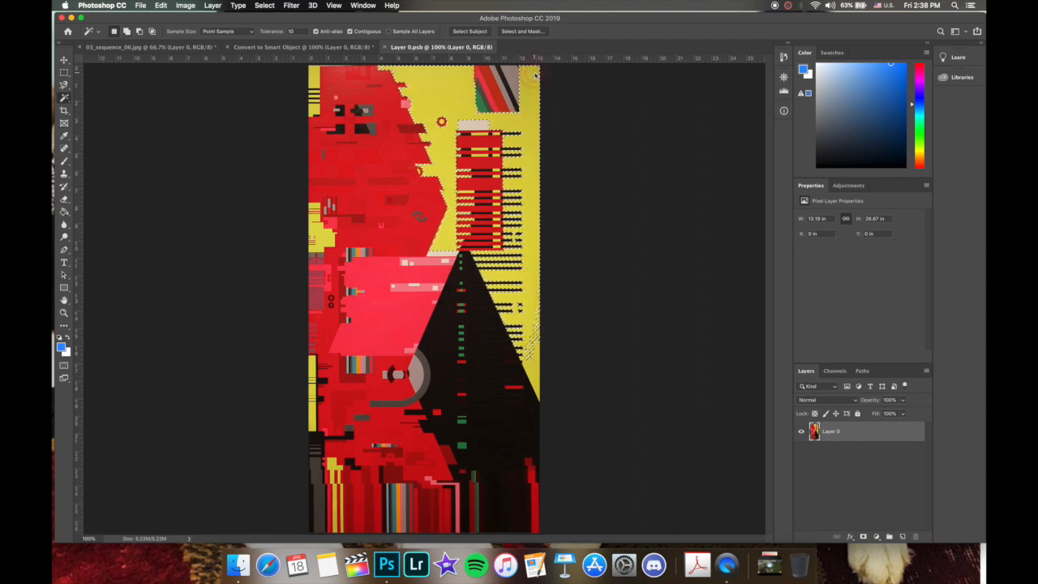
left_click(516, 120, "shift")
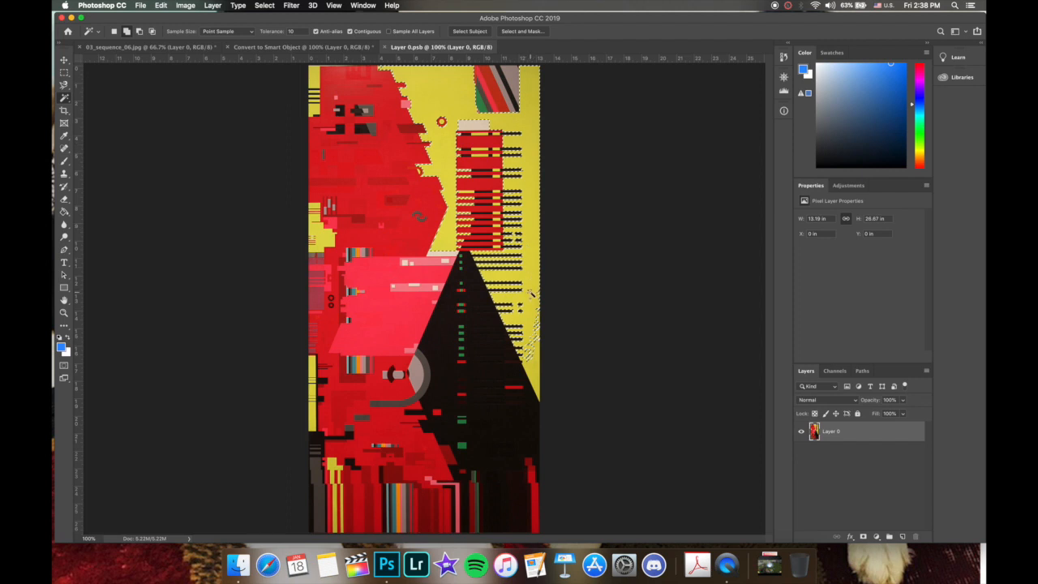
left_click(528, 290, "shift")
left_click(532, 327, "shift")
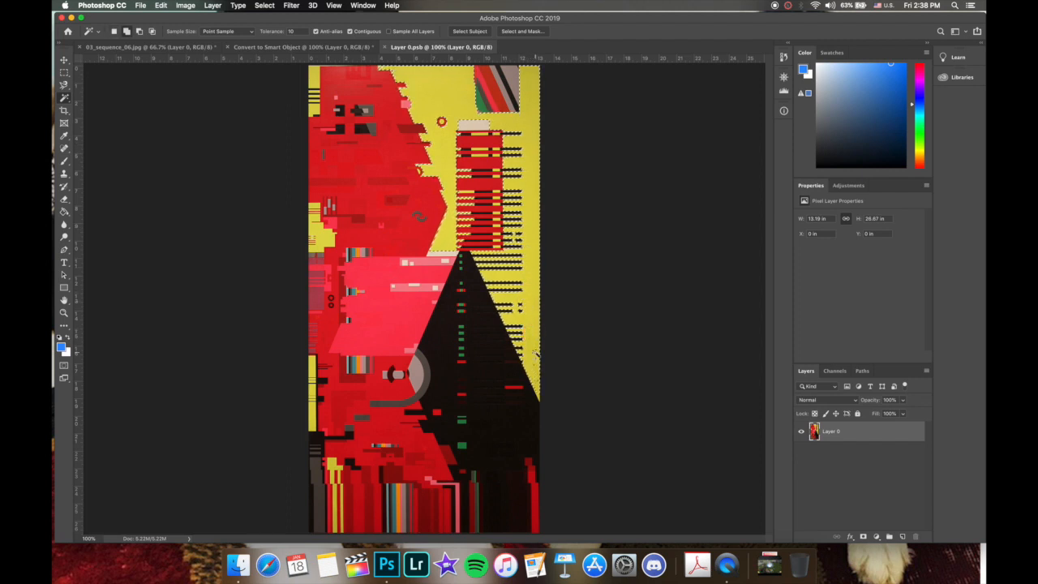
left_click(532, 355, "shift")
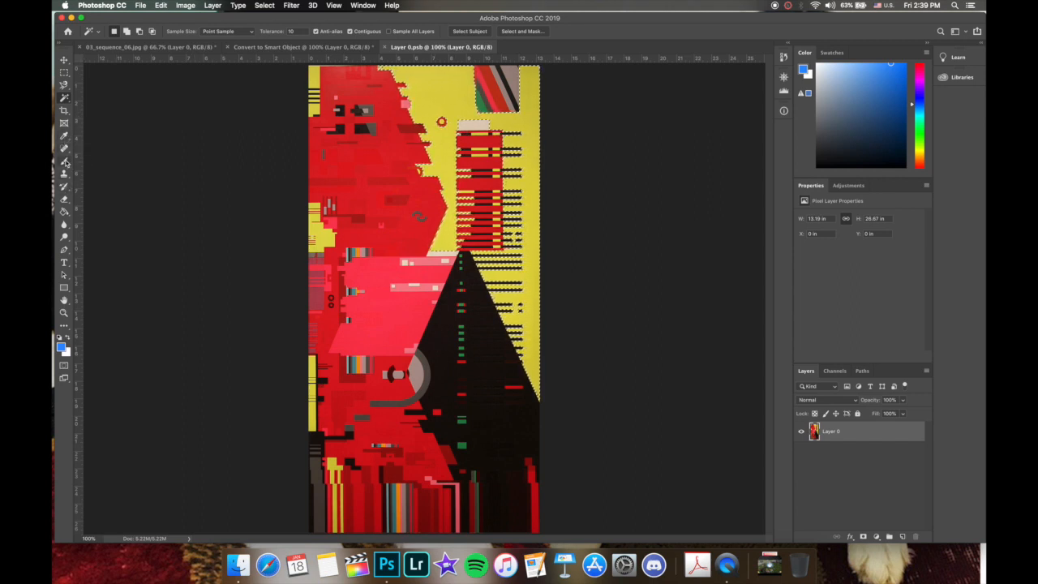
Choose the Paint Bucket tool and set the foreground color to a light blue with hue 212° and saturation 44%.
left_click(65, 212)
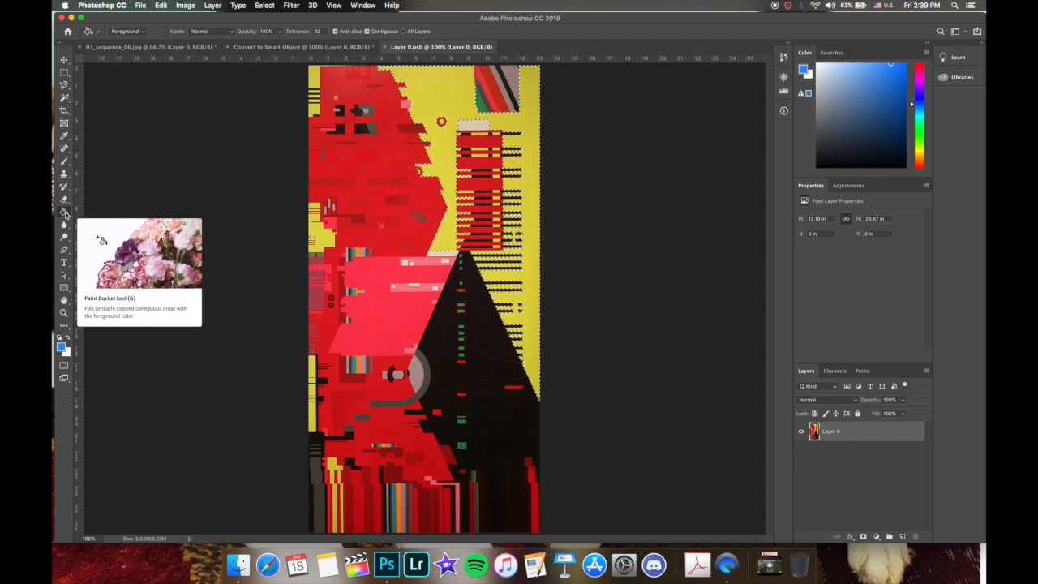
left_click(61, 347)
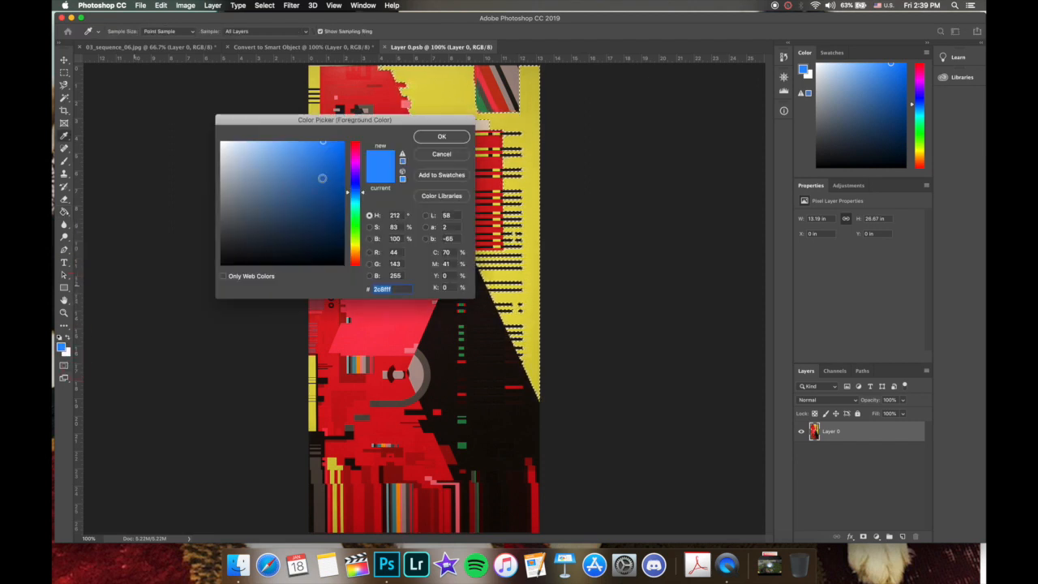
left_click_drag(290, 149, 280, 142)
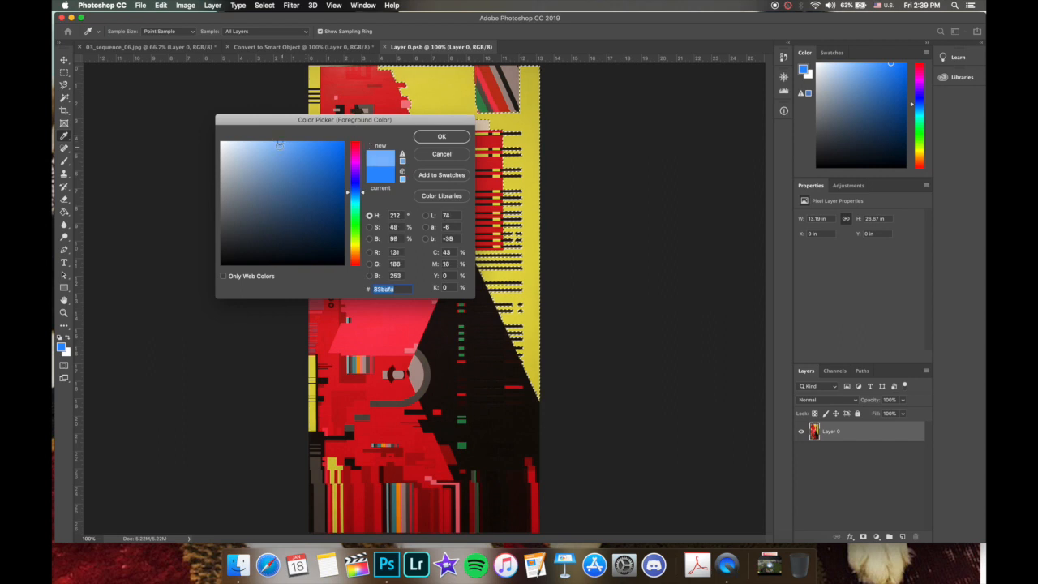
left_click(274, 145)
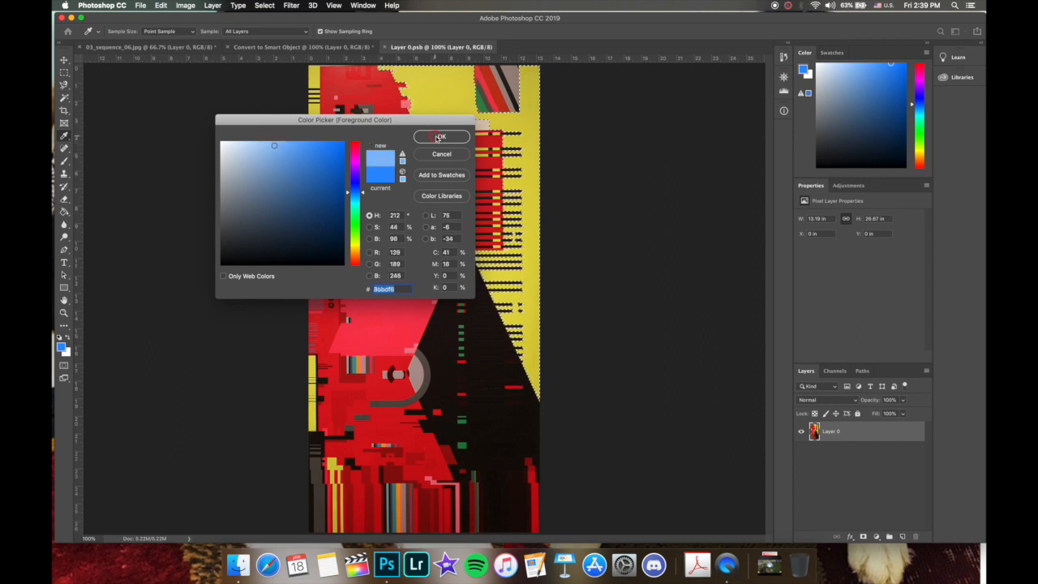
left_click(439, 137)
Fill the selected yellow background with the light blue foreground color using the Paint Bucket, and deselect it.
key("g")
left_click(442, 94)
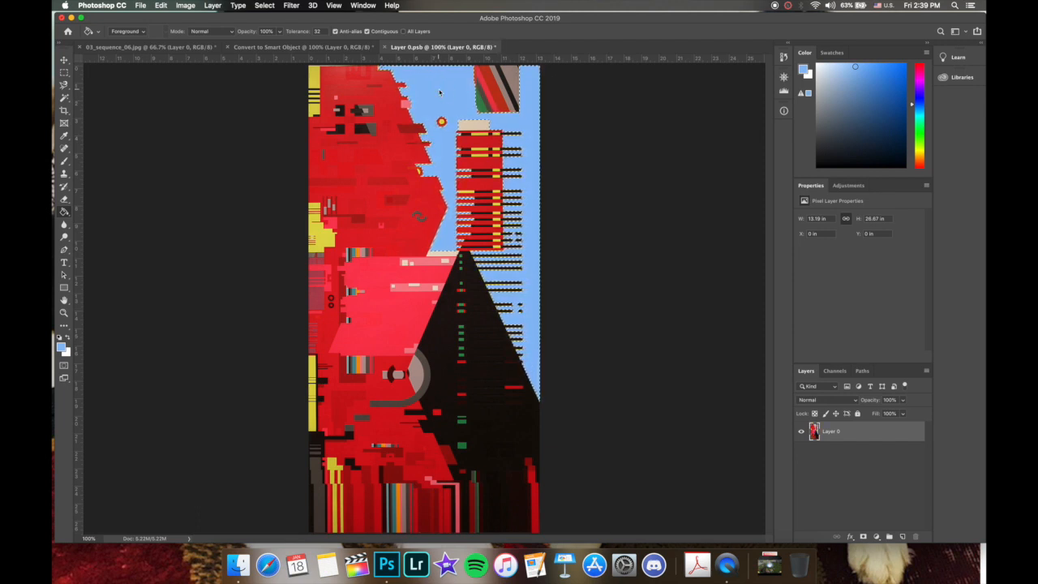
key("super+d")
Save the edited smart object contents in Layer 0.psb and close that document to return to 03_sequence_06.jpg.
left_click(140, 6)
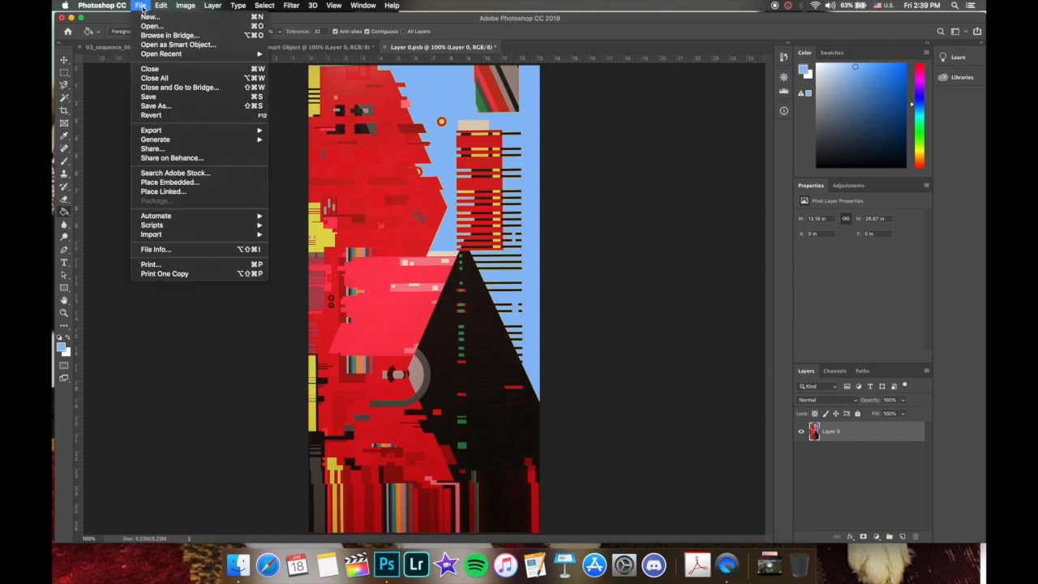
left_click(150, 97)
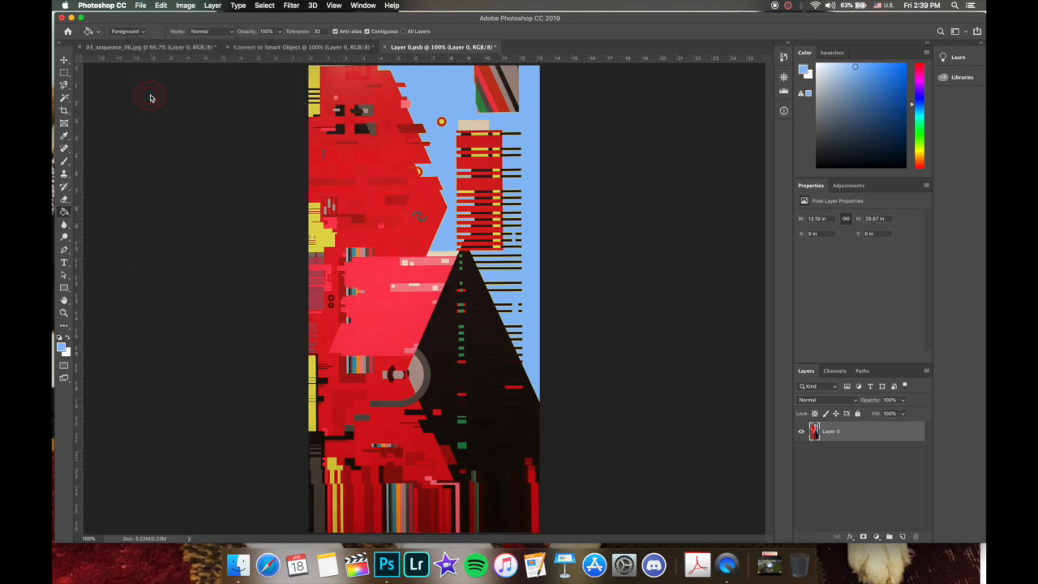
left_click(385, 47)
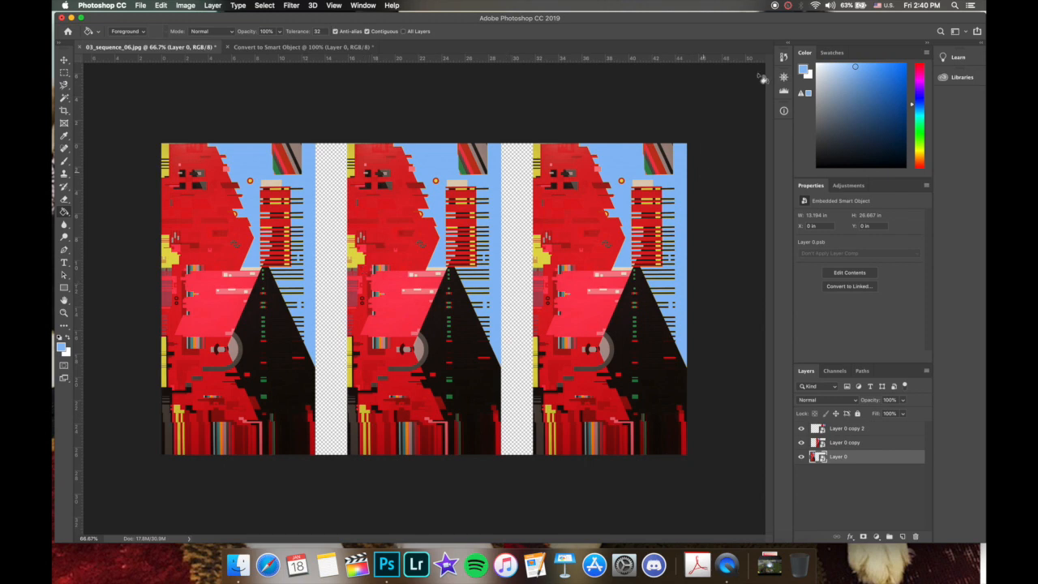
Look through the history of 03_sequence_06.jpg and revert the document to its Convert to Smart Object state.
left_click(783, 59)
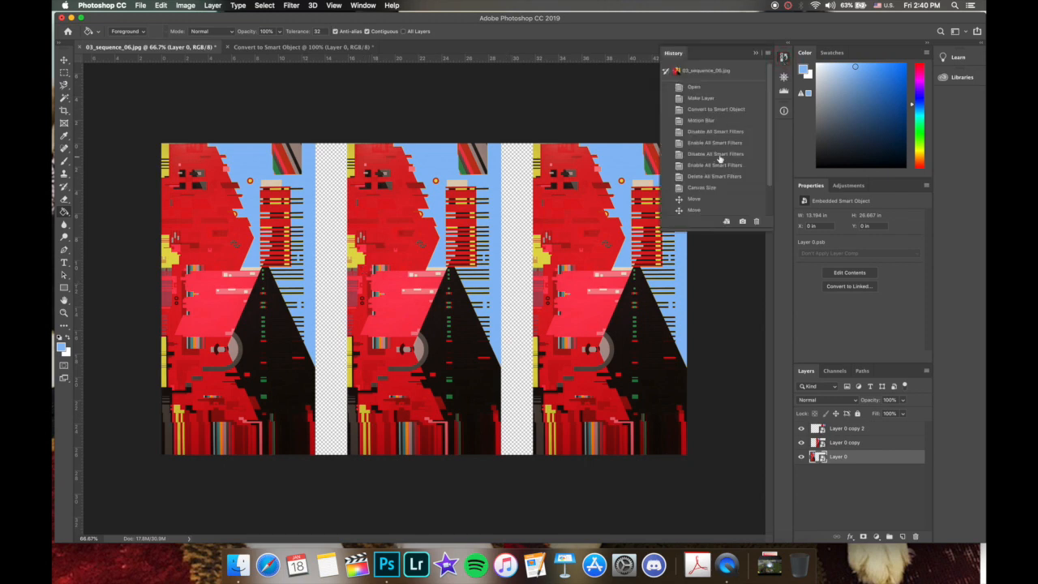
scroll(719, 159, "down", 3)
scroll(719, 159, "up", 3)
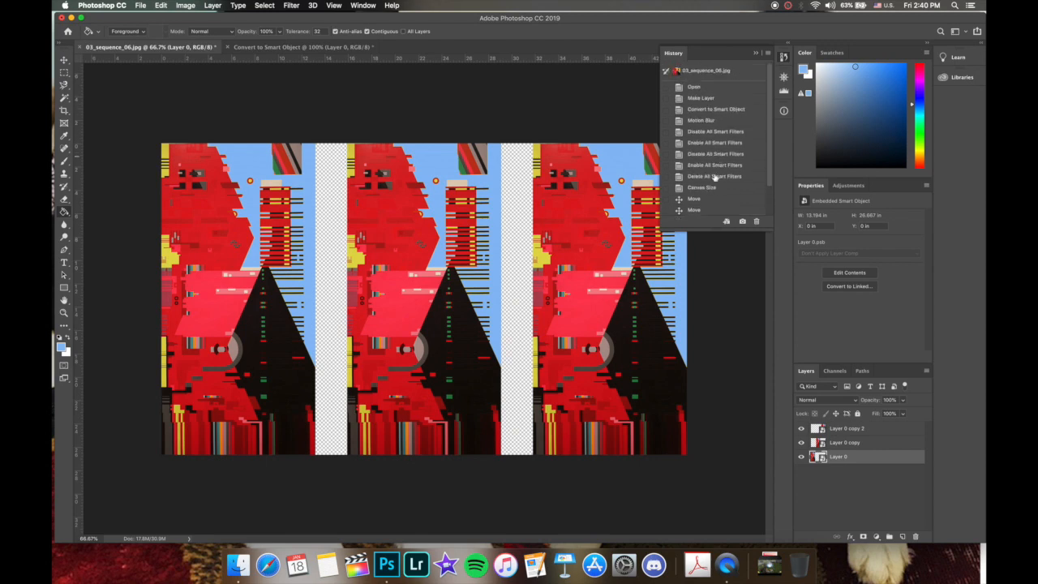
left_click(704, 113)
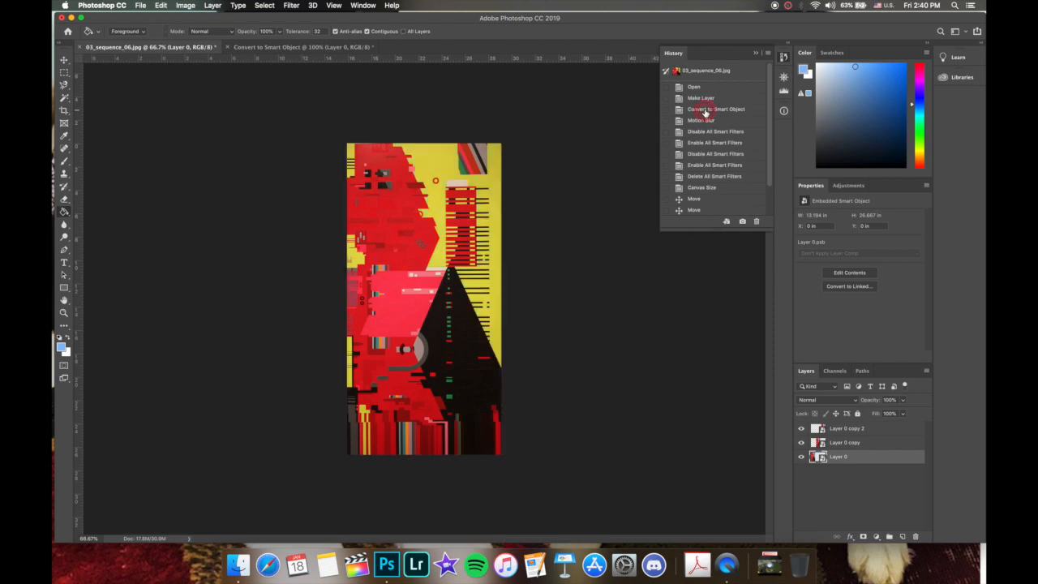